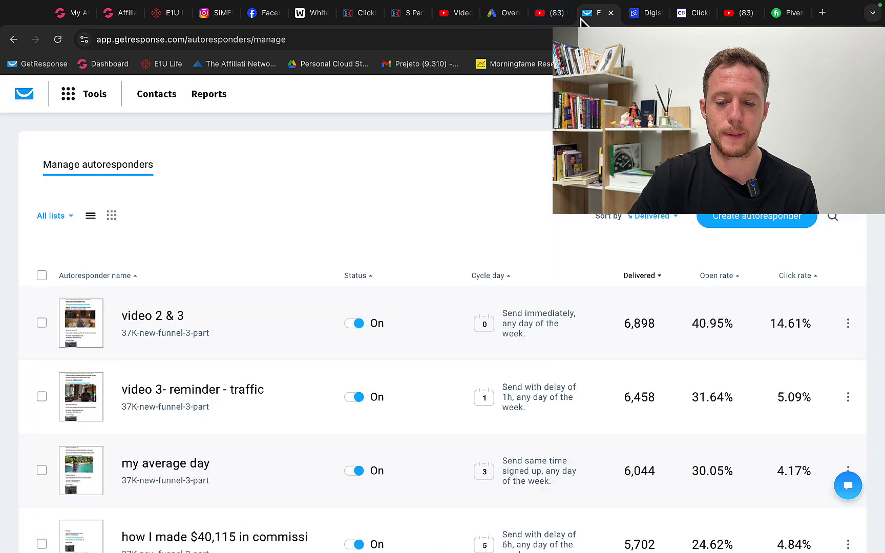
Look over the GetResponse autoresponders, then switch to Digistore24 and view the Passive Income System 2.0 offer.
scroll(385, 195, "down", 2)
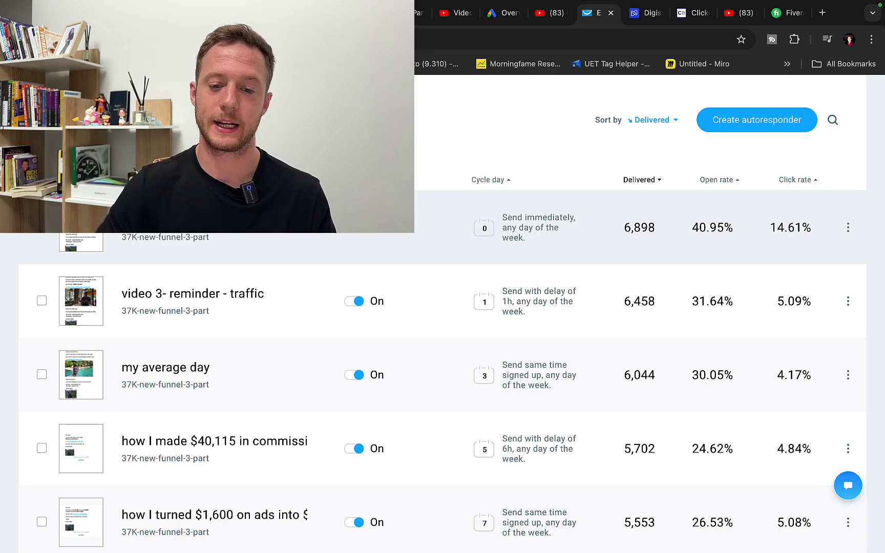
left_click(502, 15)
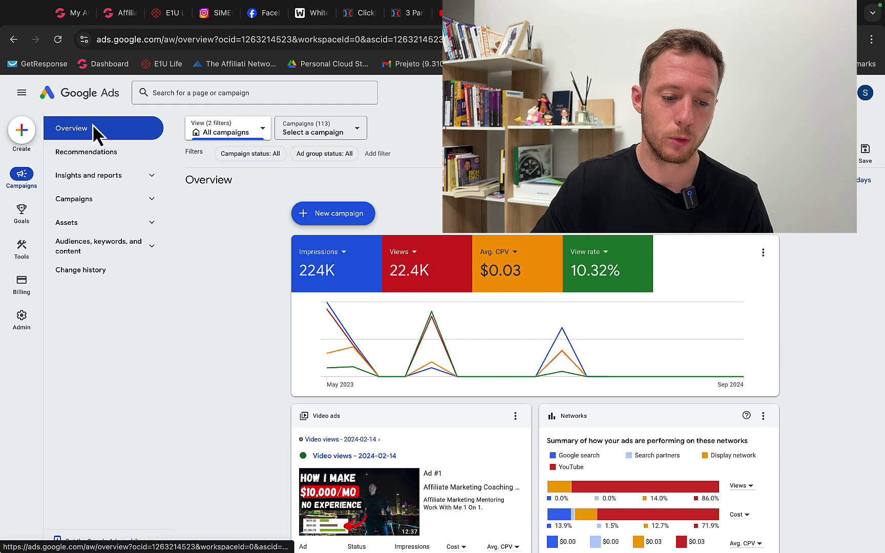
key("ctrl+Tab")
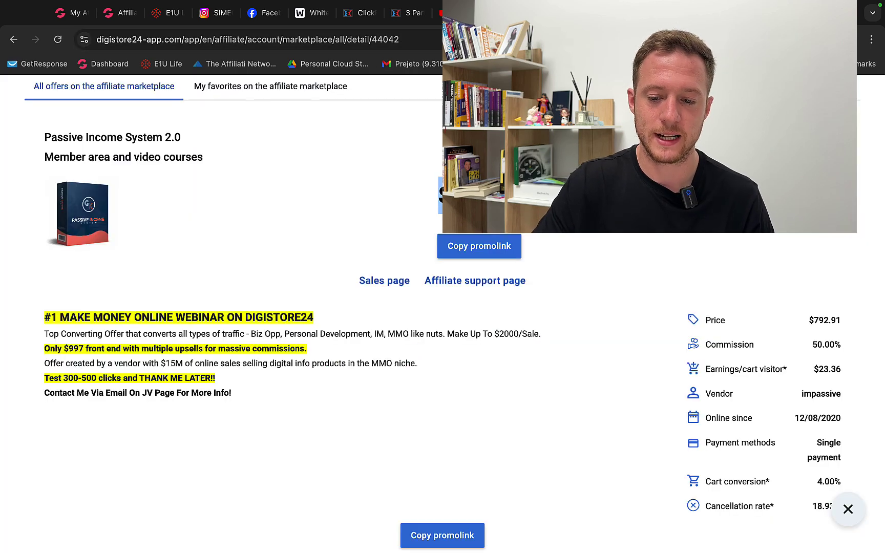
left_click(313, 242)
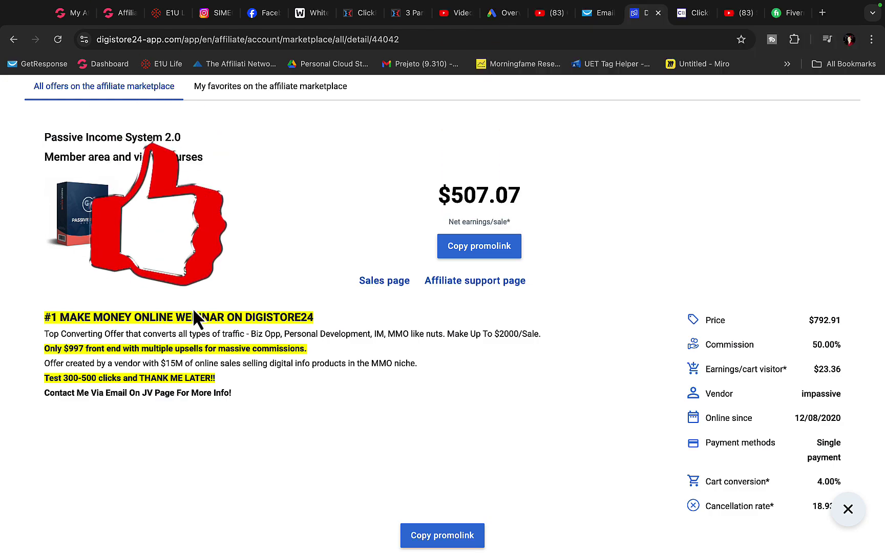
Switch to Google Ads and discover new keywords for "make money online" in Keyword Planner.
left_click(509, 15)
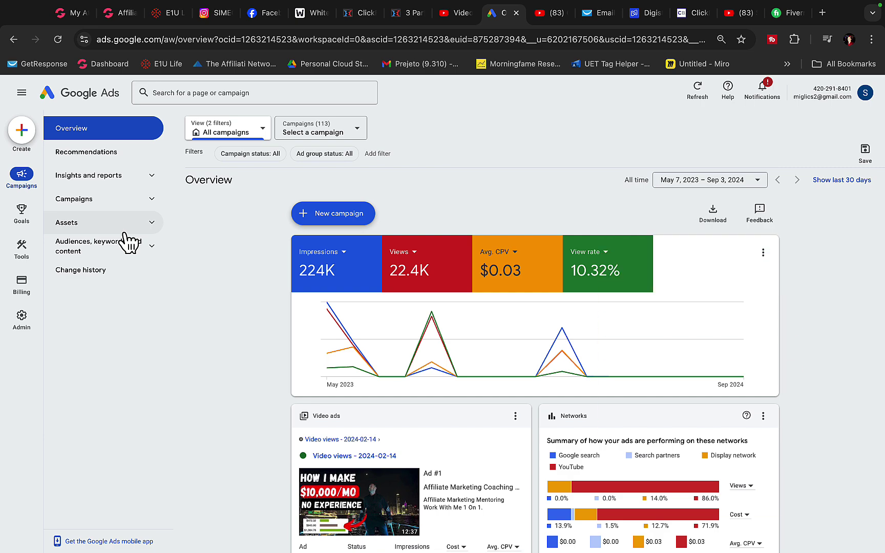
left_click(25, 254)
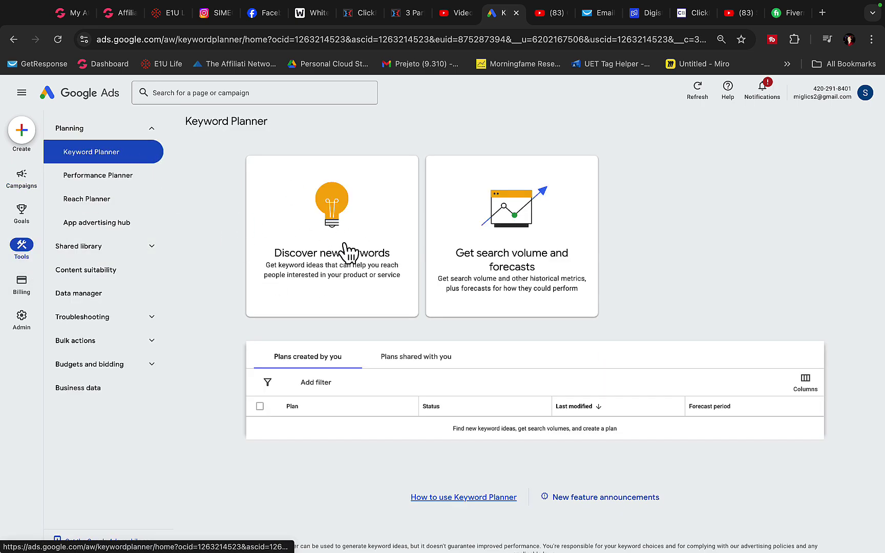
left_click(306, 273)
type("make money online")
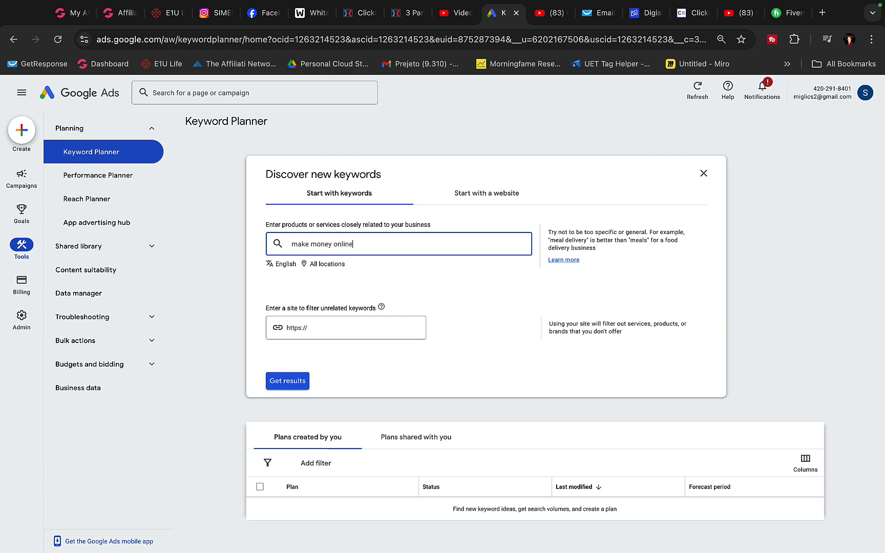
key("Return")
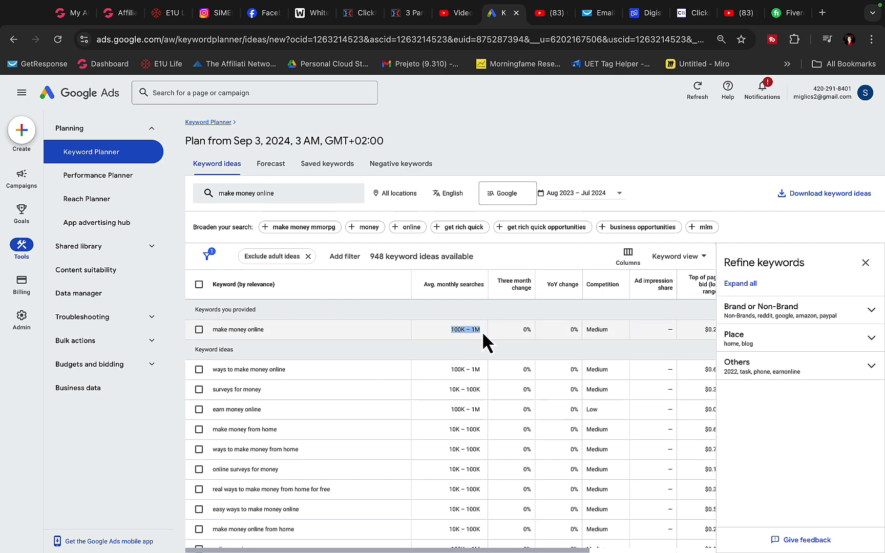
Examine the average monthly searches of the keyword ideas related to "make money online".
scroll(295, 383, "down", 1)
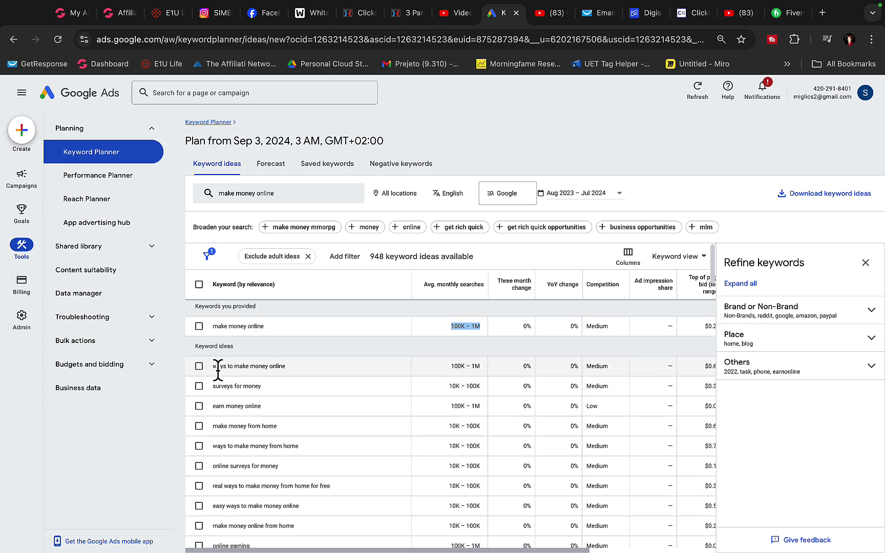
left_click_drag(451, 366, 459, 367)
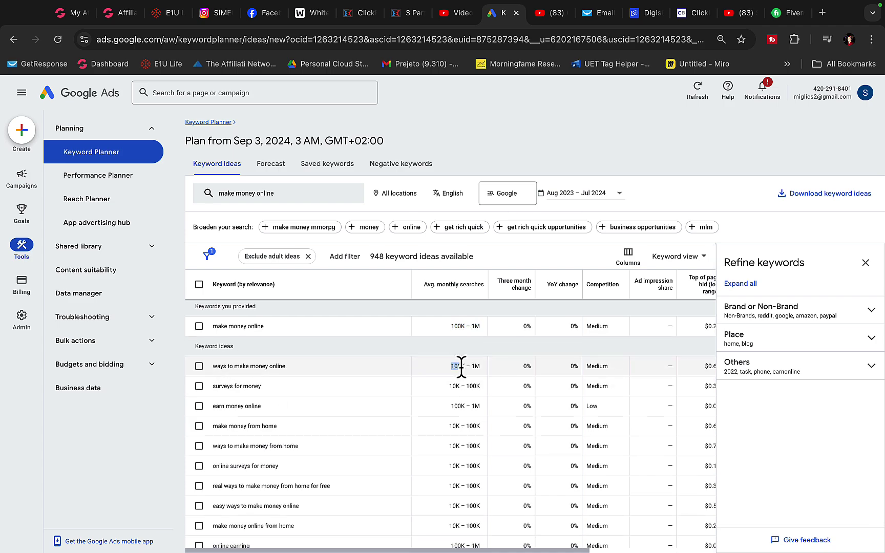
scroll(464, 415, "down", 5)
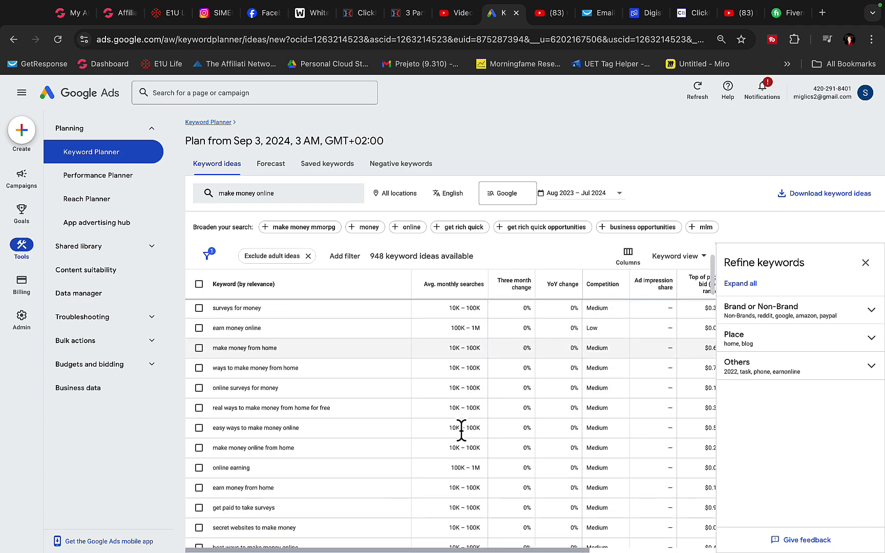
scroll(457, 384, "down", 10)
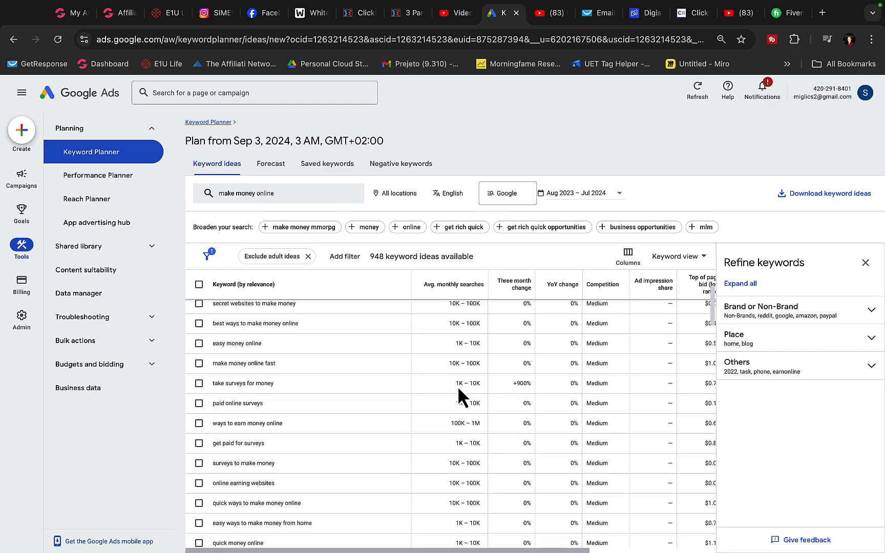
scroll(457, 385, "up", 15)
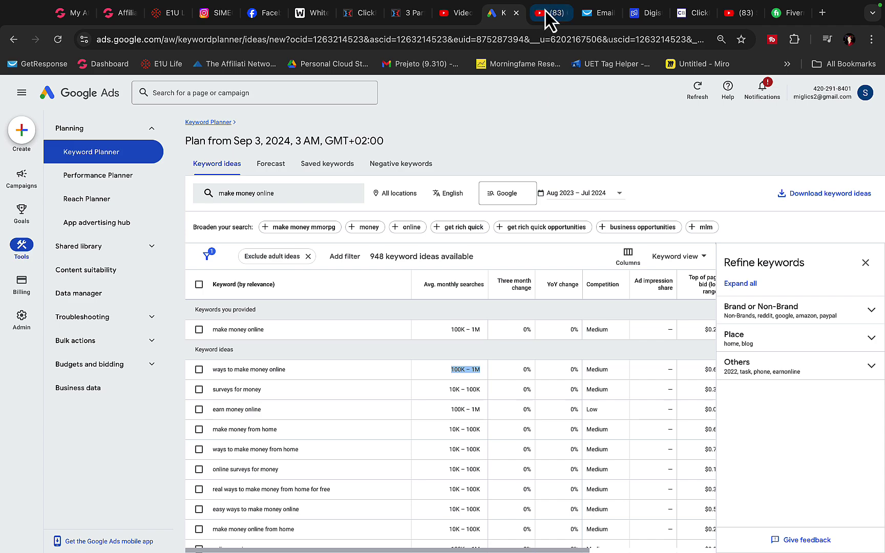
Switch to the vidIQ Keyword Inspector in YouTube Studio and remove "make money online" from the keyword search.
left_click(458, 12)
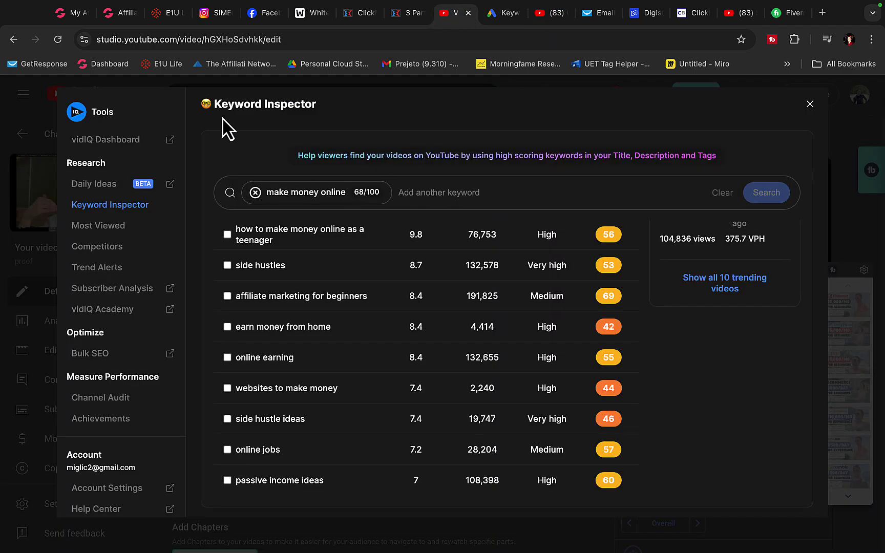
left_click_drag(223, 107, 299, 127)
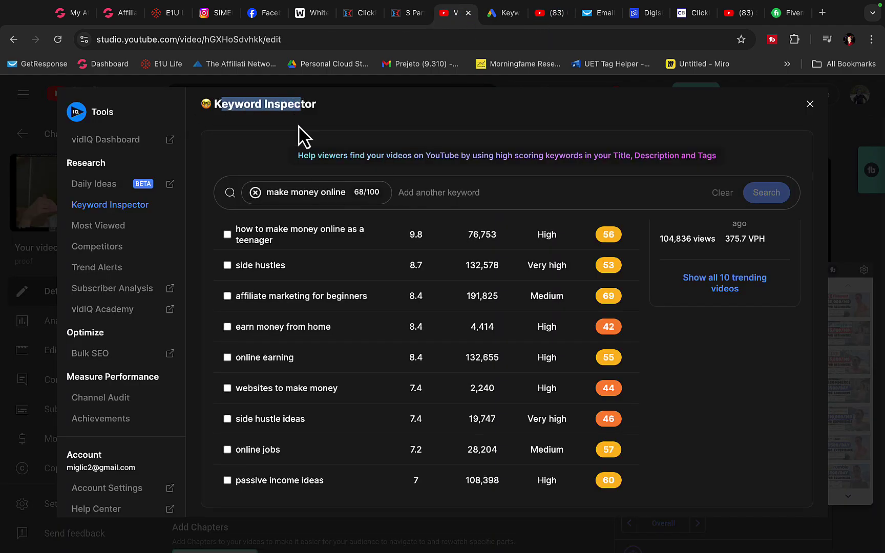
left_click(256, 193)
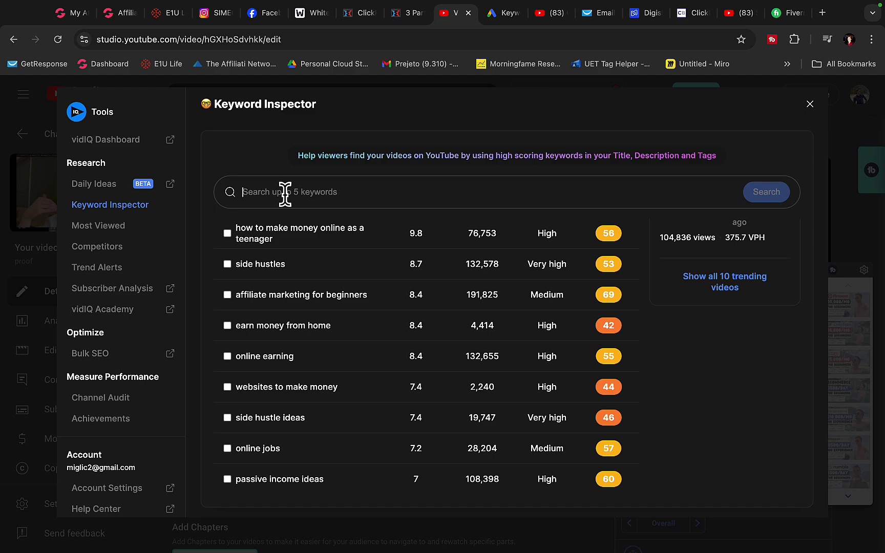
scroll(306, 356, "up", 6)
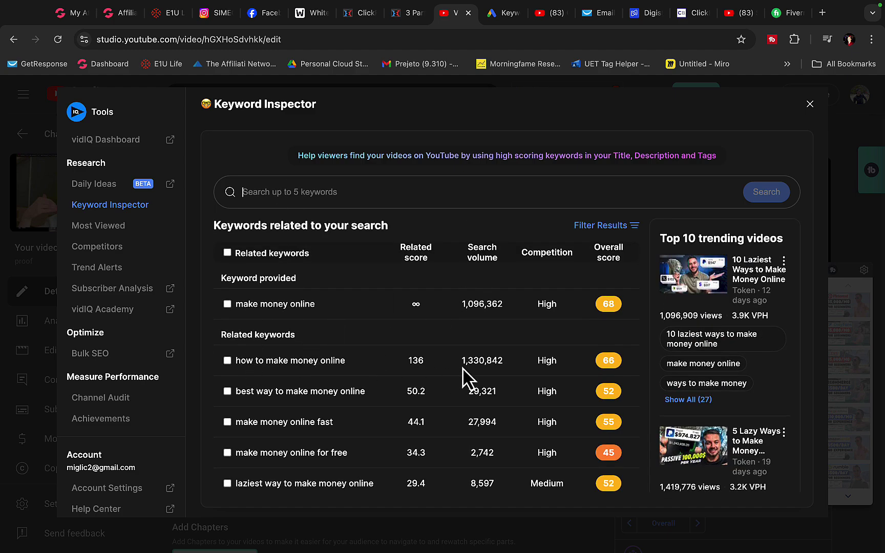
Compare the search volumes of the provided keyword and related keywords, including affiliate marketing, throughout the Keyword Inspector results.
left_click_drag(462, 366, 478, 360)
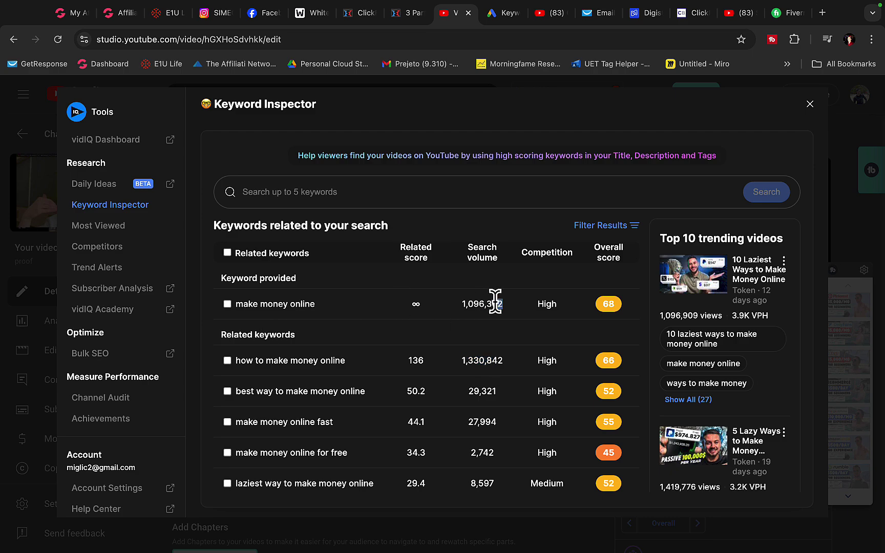
scroll(467, 410, "down", 7)
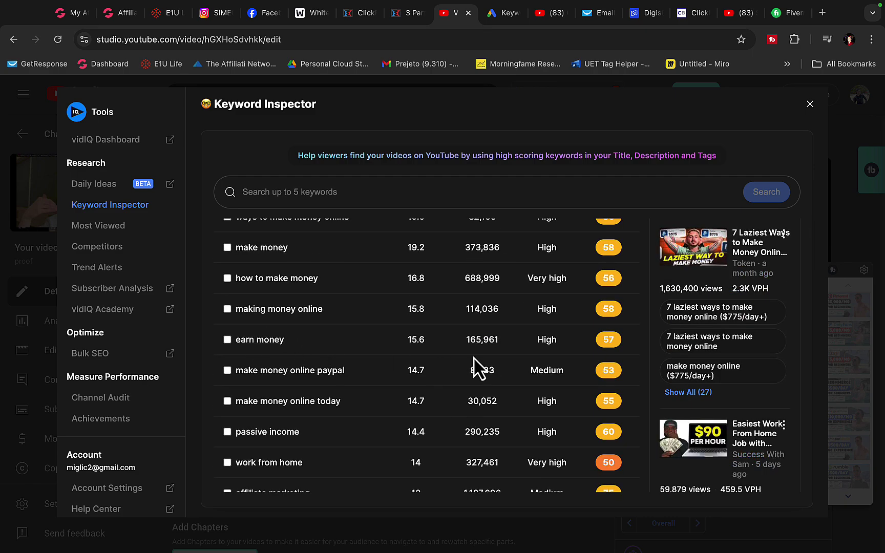
scroll(464, 351, "down", 4)
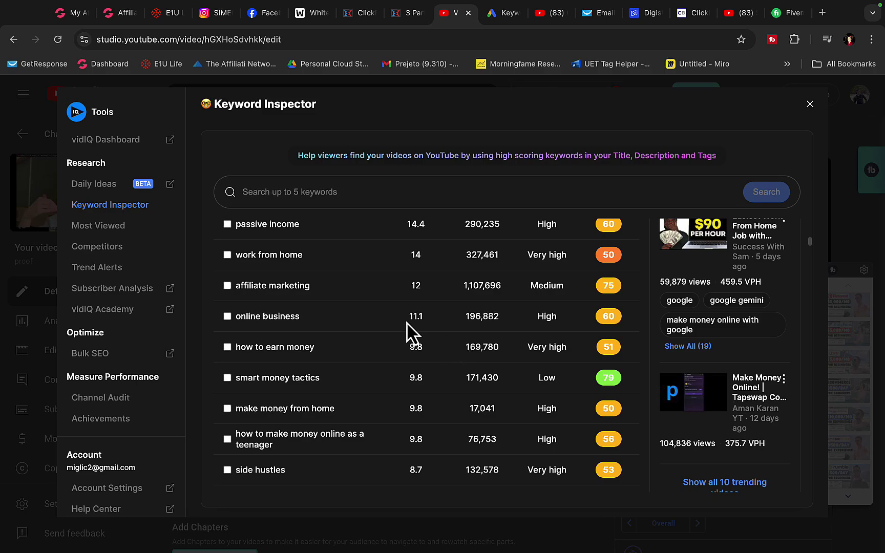
left_click_drag(472, 283, 511, 322)
scroll(451, 369, "down", 1)
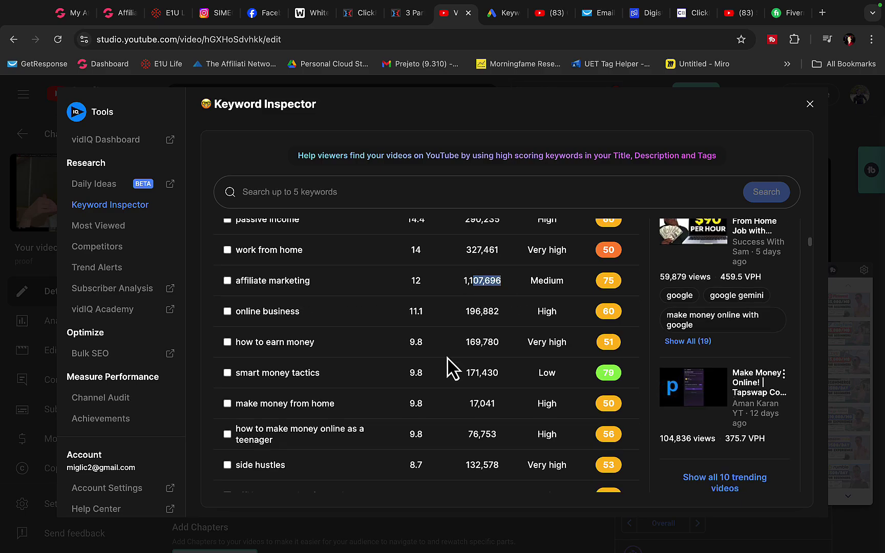
scroll(451, 369, "down", 20)
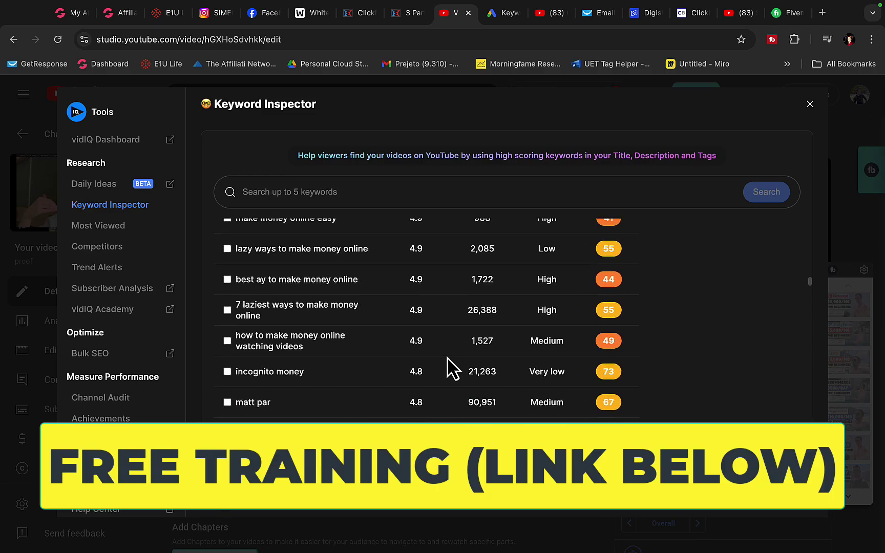
scroll(452, 368, "up", 20)
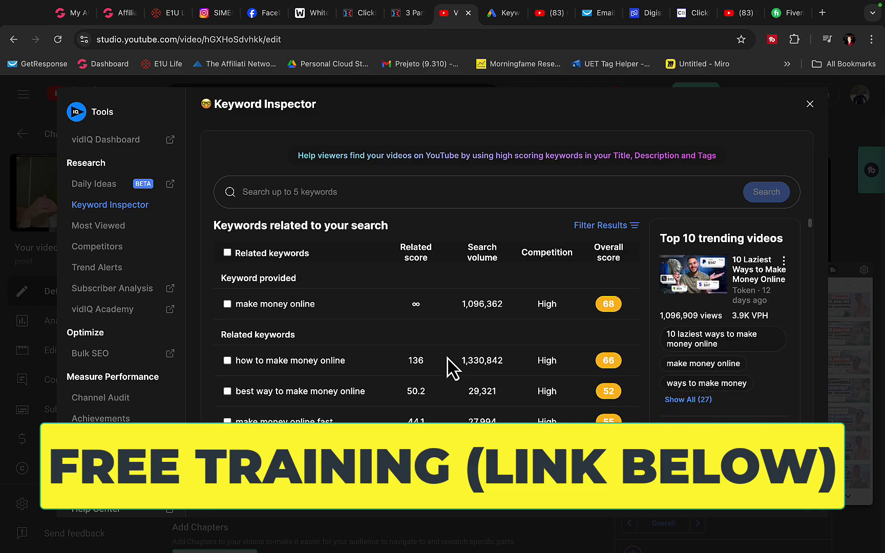
View the video preview demo ad on YouTube and the affiliate marketing opt-in page, returning to Google Ads.
left_click(503, 14)
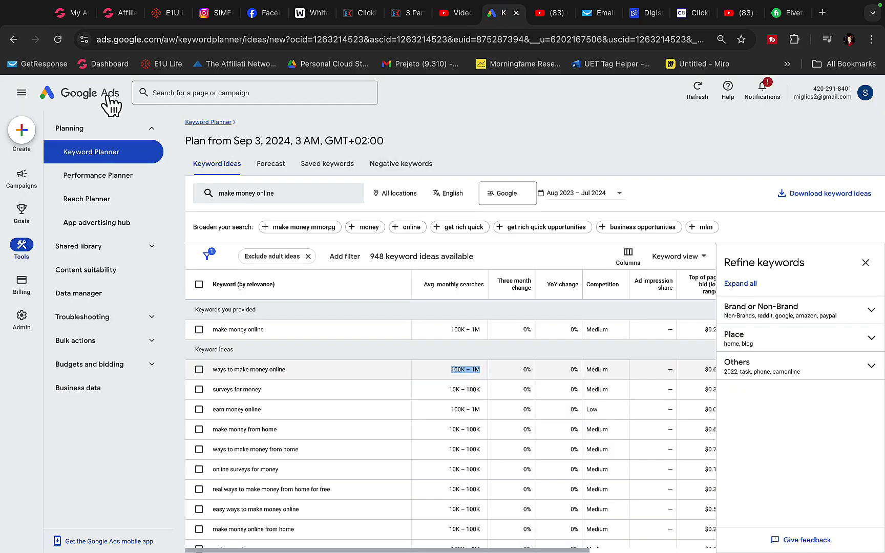
left_click(535, 23)
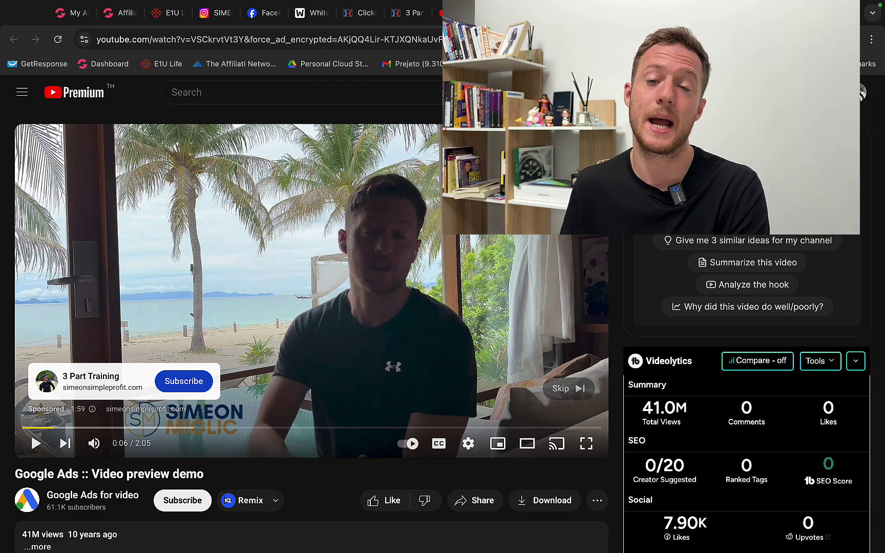
left_click(408, 12)
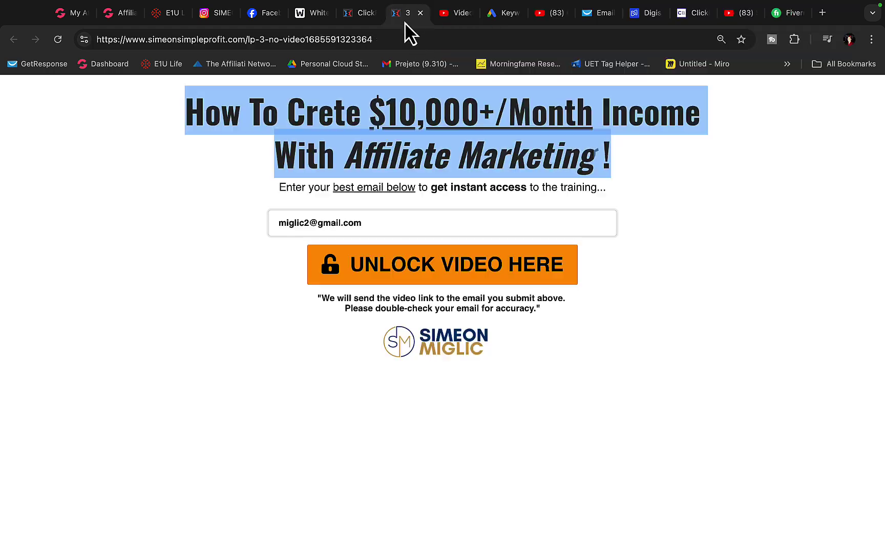
left_click(487, 16)
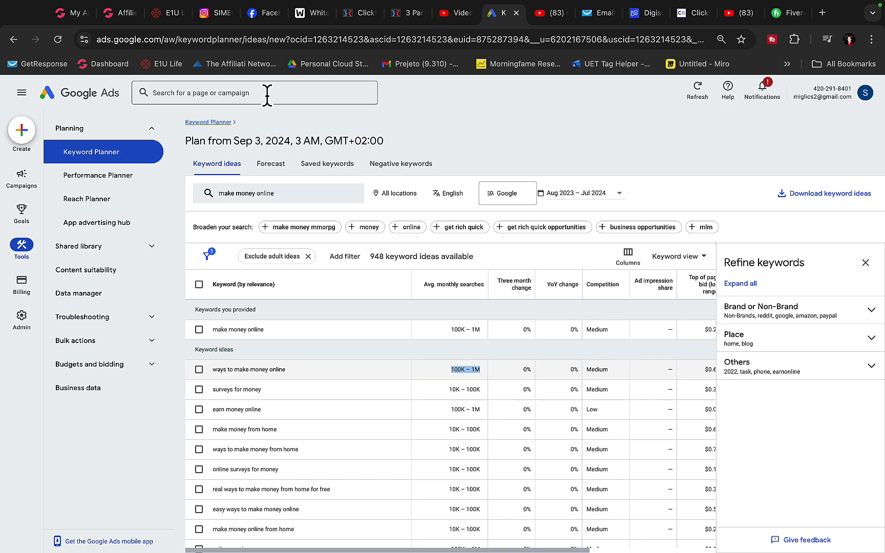
Switch to the 37K New Funnel in ClickFunnels and open the live page of its VIDEO 1 step.
left_click(355, 14)
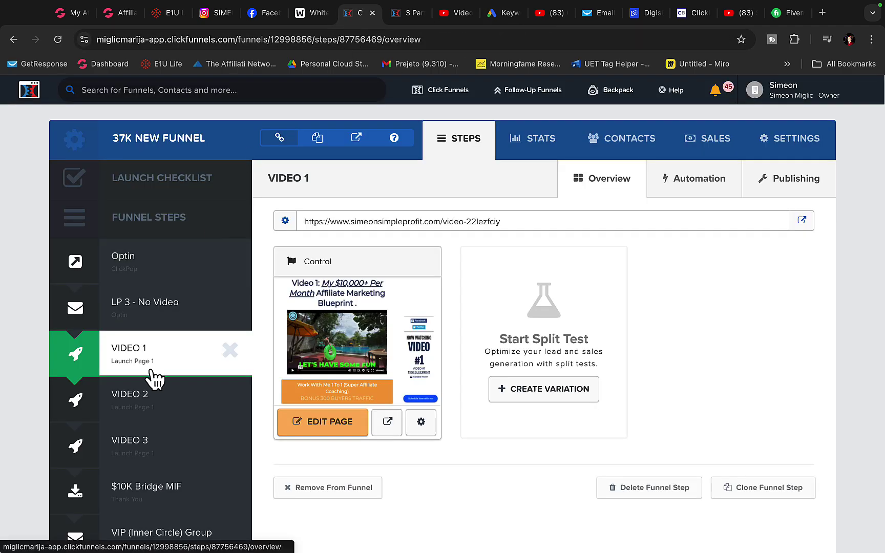
scroll(235, 294, "down", 2)
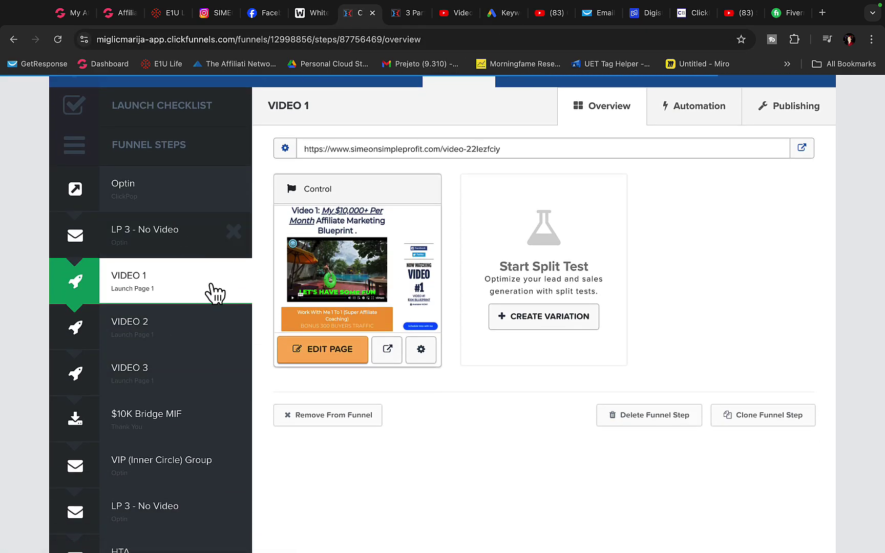
left_click(802, 149)
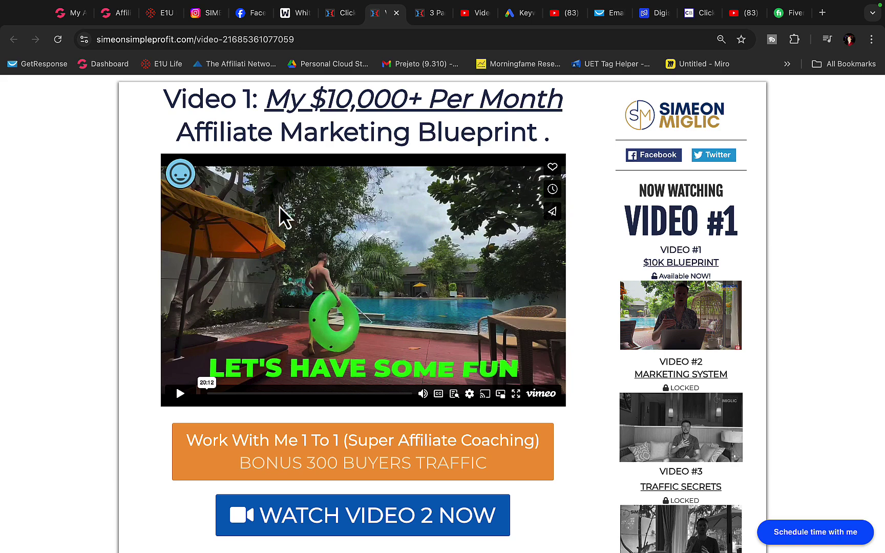
Switch to Google Ads and start a new campaign without a goal's guidance.
left_click(523, 19)
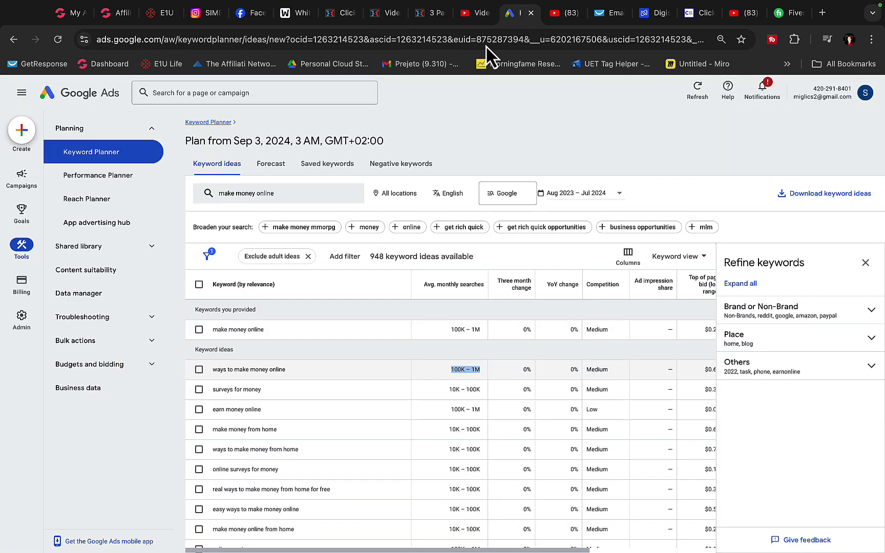
left_click(93, 93)
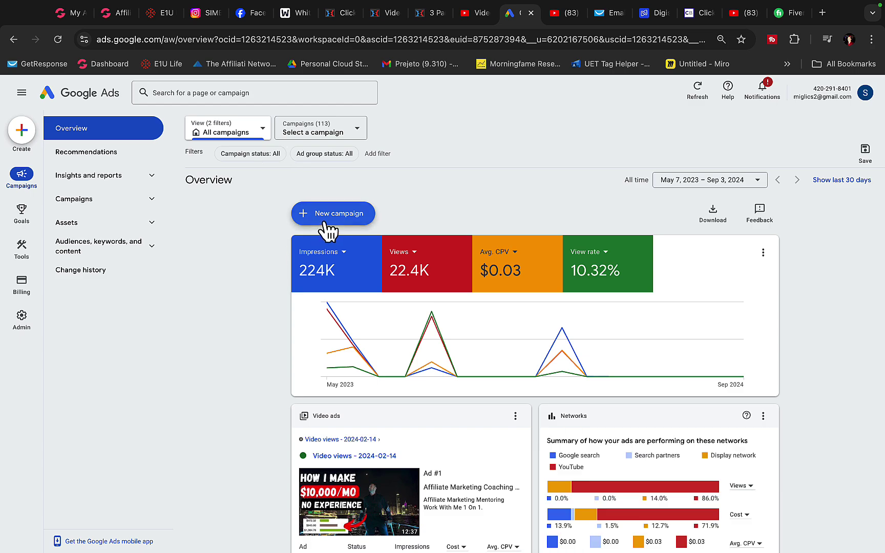
left_click(325, 213)
left_click(333, 219)
left_click(548, 365)
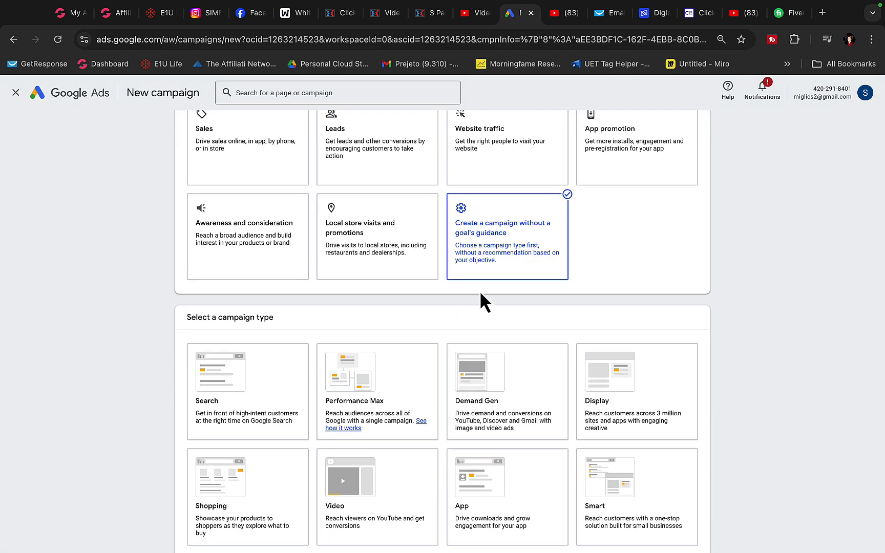
Choose Video as the campaign type and continue to the campaign's general settings.
scroll(442, 273, "down", 2)
left_click(401, 367)
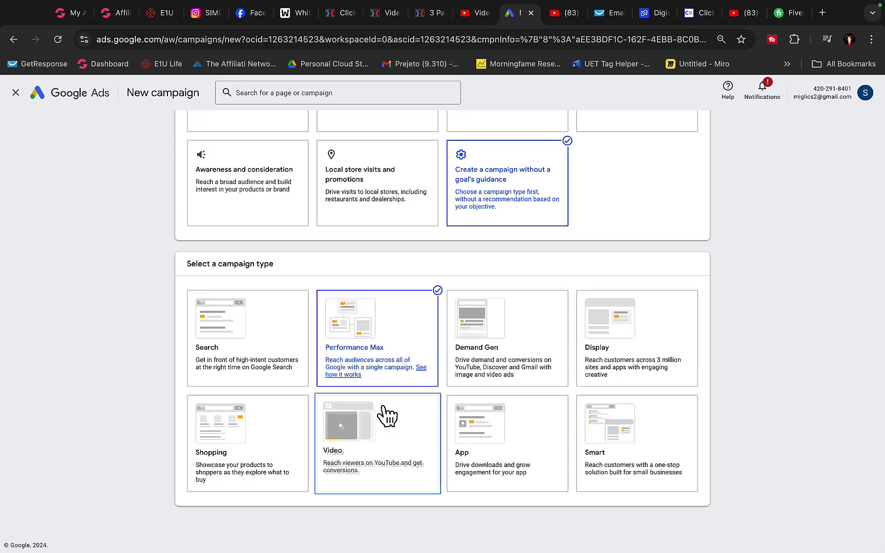
left_click(387, 417)
scroll(663, 437, "down", 10)
left_click(689, 498)
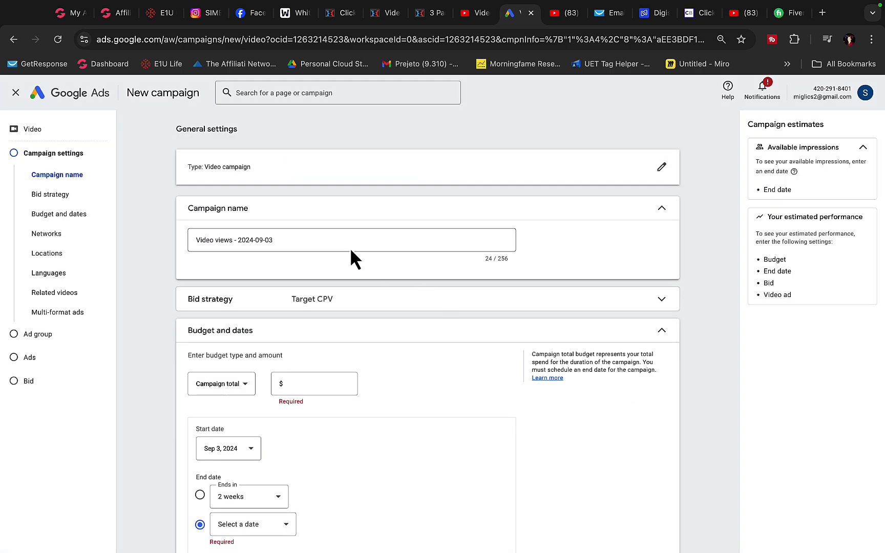
Name the campaign CB and set a daily budget of $10.00.
triple_click(290, 240)
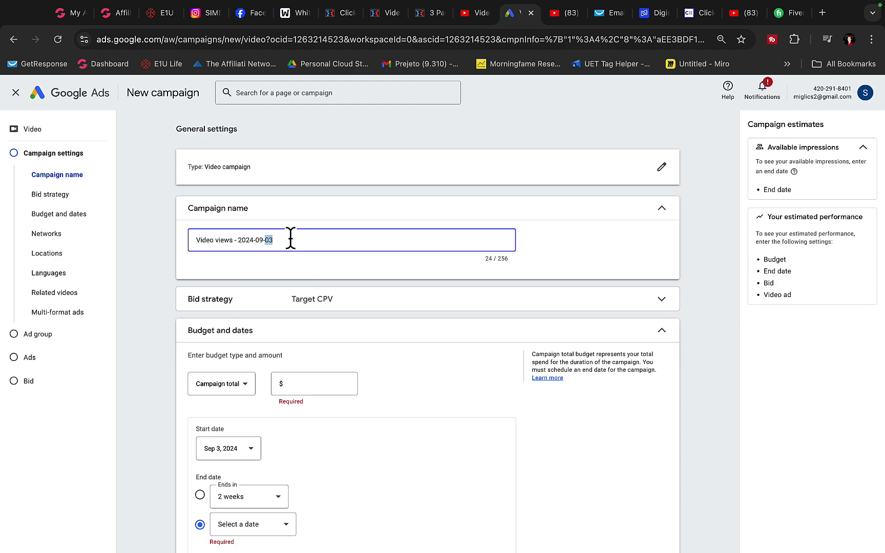
type("CB")
scroll(263, 330, "down", 1)
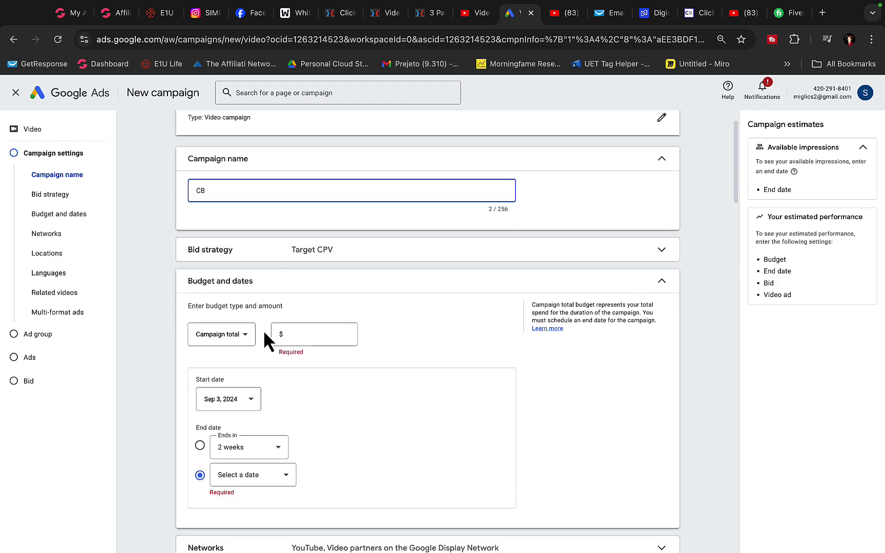
left_click(235, 330)
left_click(233, 335)
left_click(305, 333)
type("1000")
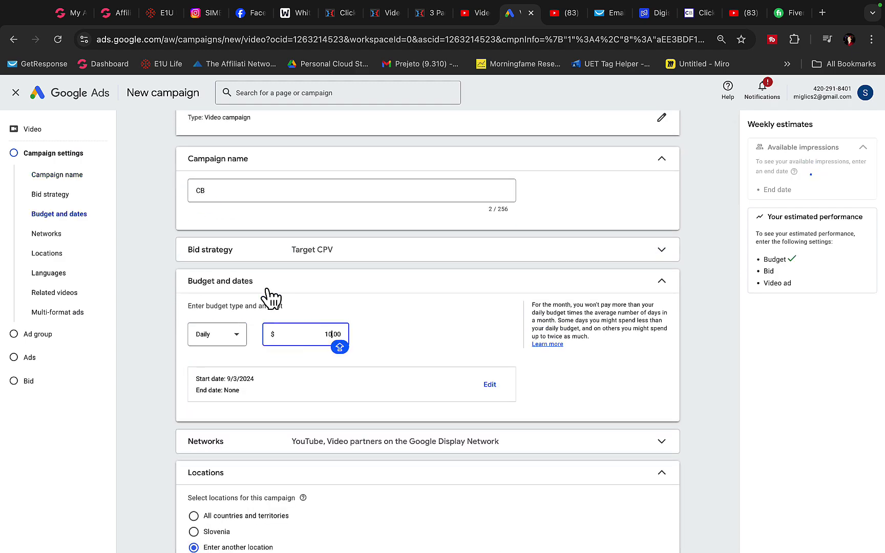
left_click(239, 191)
Remove Video partners on the Google Display Network from the campaign's networks.
scroll(239, 200, "down", 3)
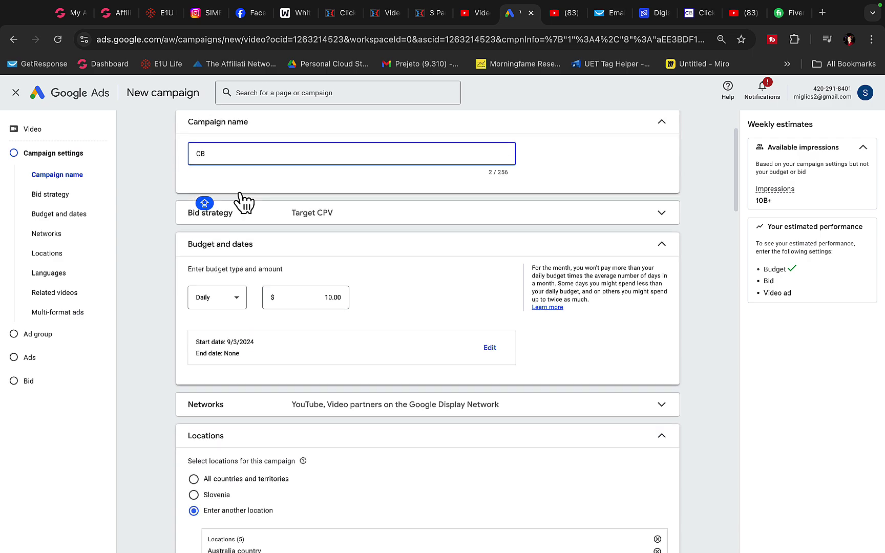
scroll(239, 195, "down", 2)
left_click(237, 191)
left_click(233, 323)
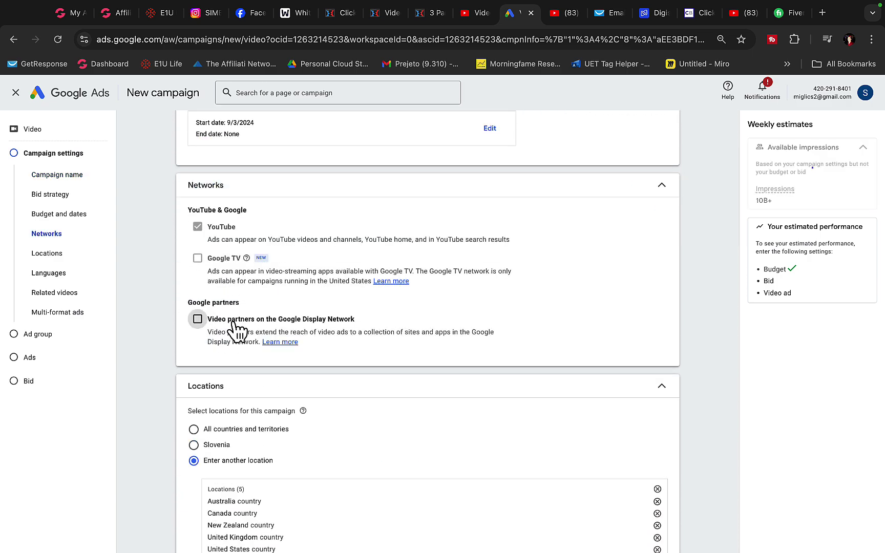
Name the ad group MMO.
scroll(233, 321, "down", 3)
scroll(232, 321, "down", 3)
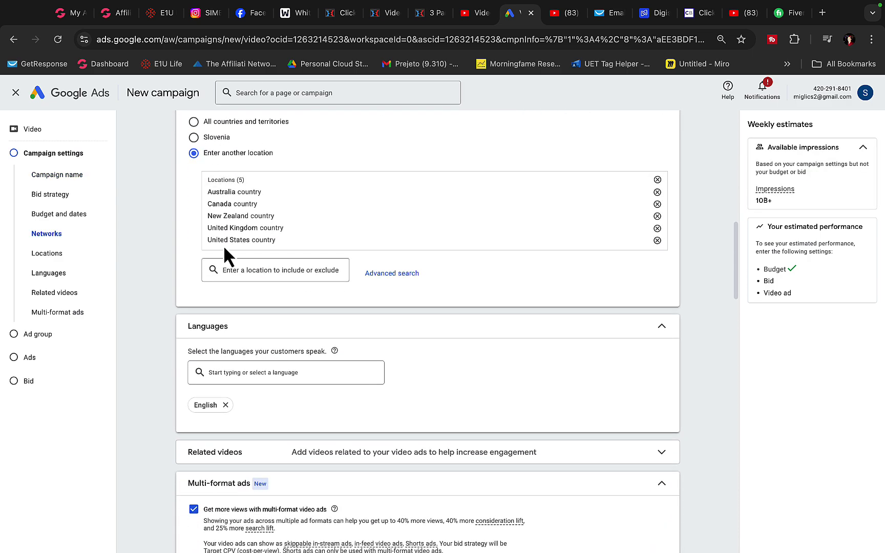
scroll(223, 245, "down", 2)
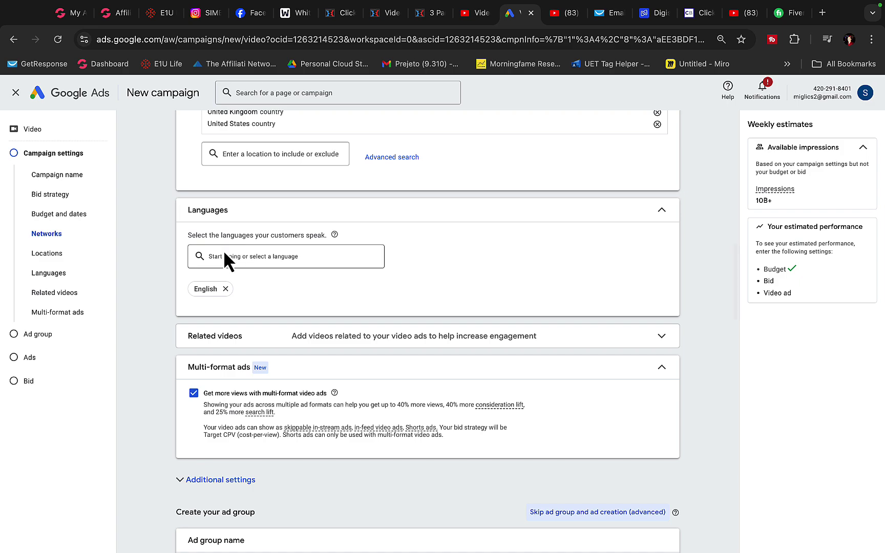
scroll(223, 241, "down", 6)
triple_click(226, 217)
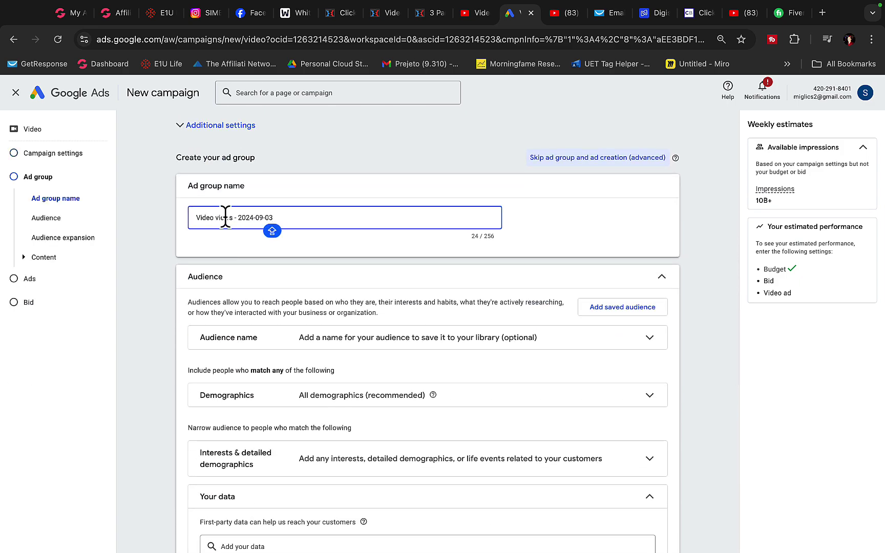
type("MMO")
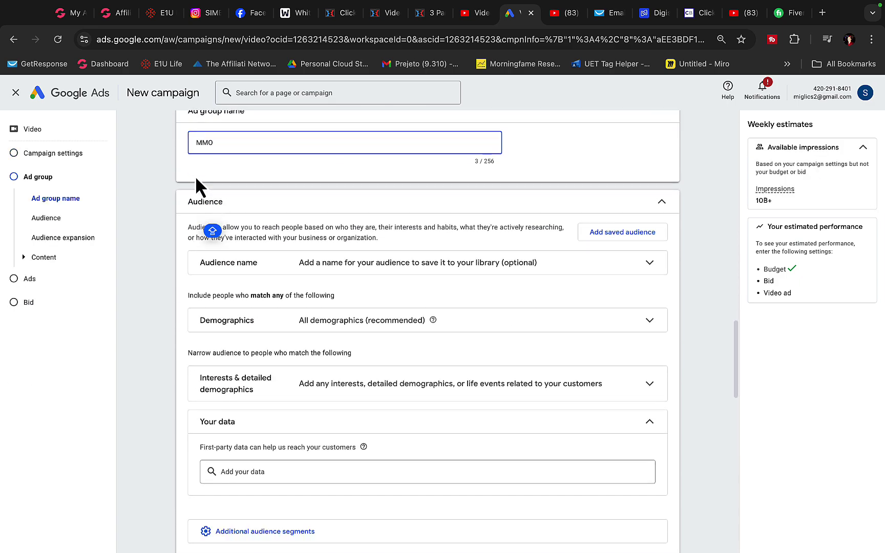
Open the keyword entry under the ad group's content targeting.
scroll(195, 176, "down", 8)
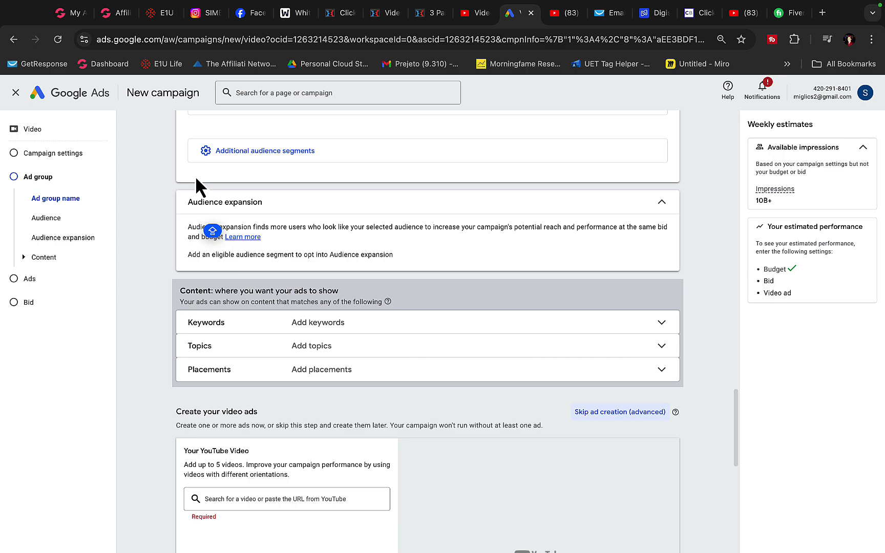
left_click(208, 327)
left_click_drag(222, 290, 338, 291)
left_click(240, 382)
scroll(309, 376, "down", 2)
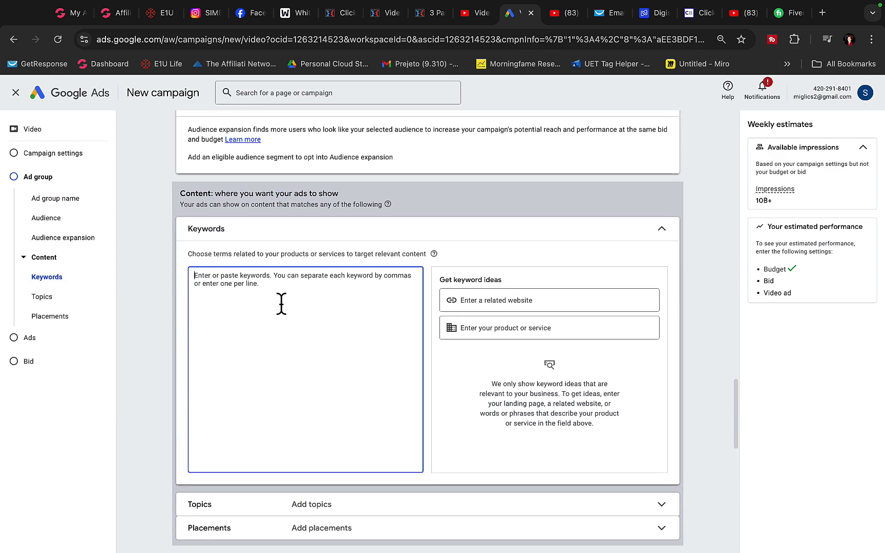
key("Caps_Lock")
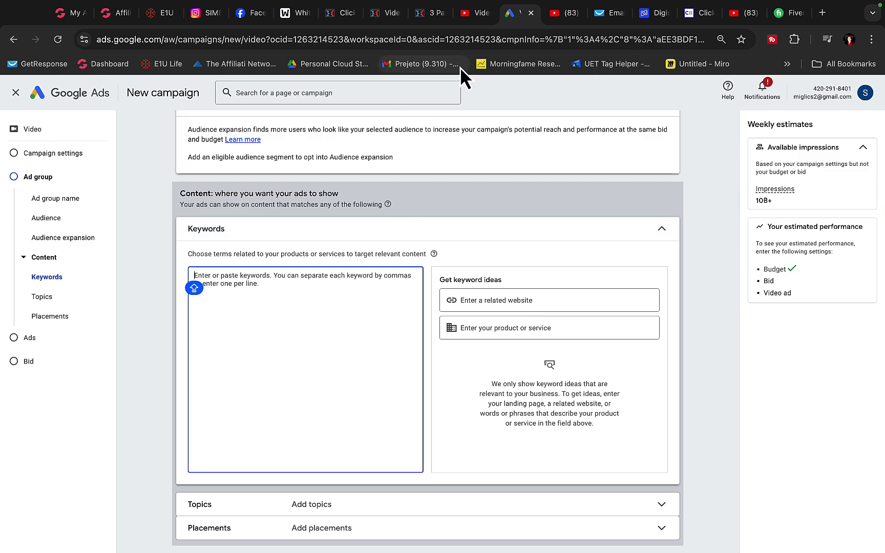
scroll(257, 386, "down", 3)
scroll(256, 379, "up", 6)
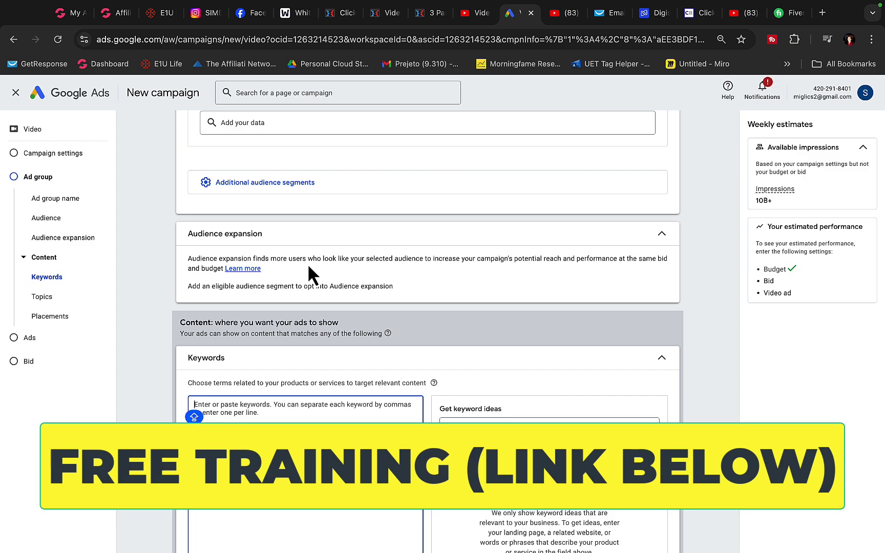
scroll(209, 258, "down", 2)
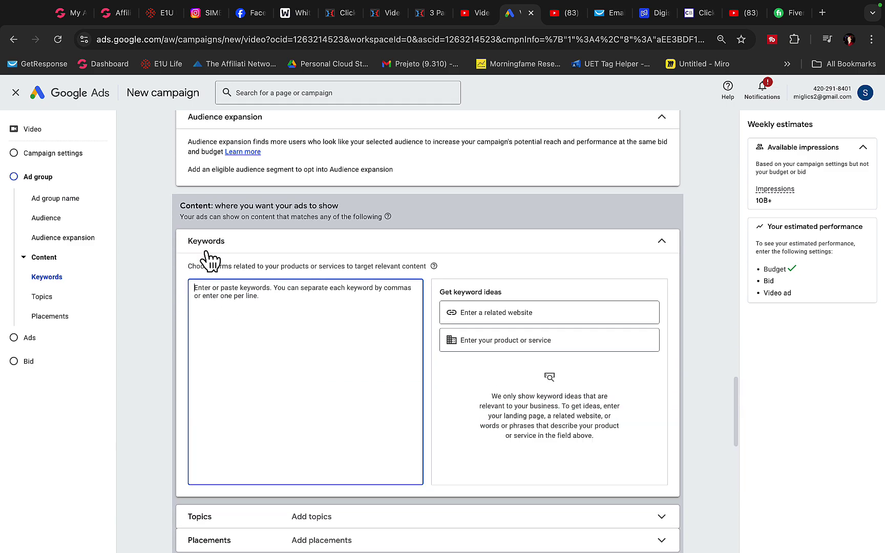
Copy "how to make money online" from the vidIQ Keyword Inspector in YouTube Studio into the Google Ads keyword list.
left_click(480, 14)
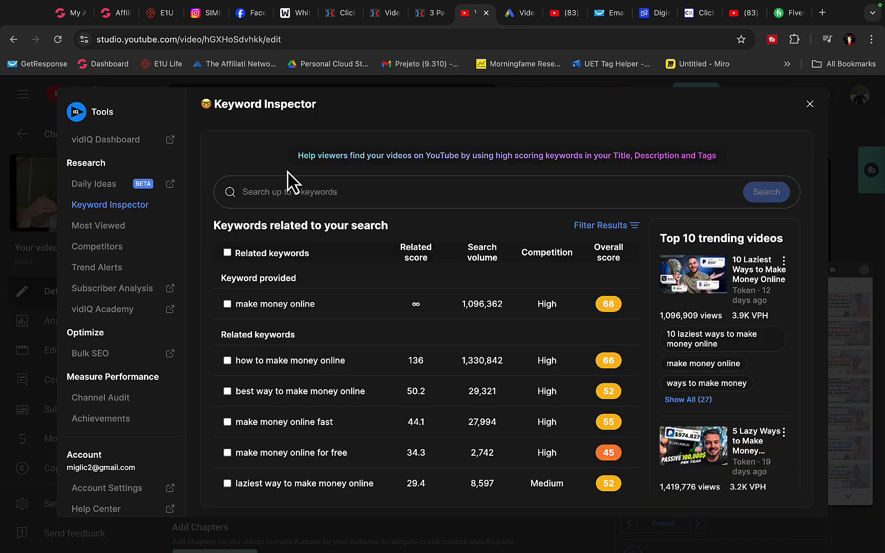
left_click_drag(226, 109, 313, 108)
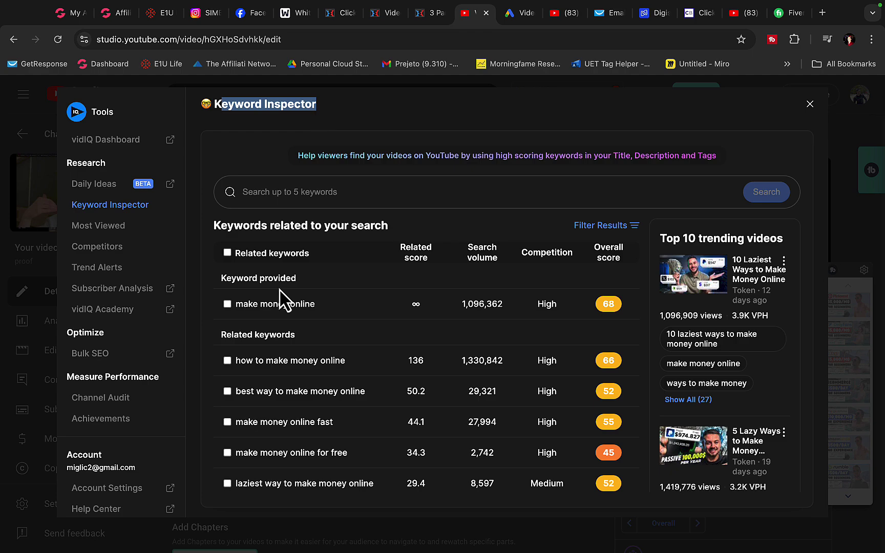
left_click_drag(355, 364, 234, 361)
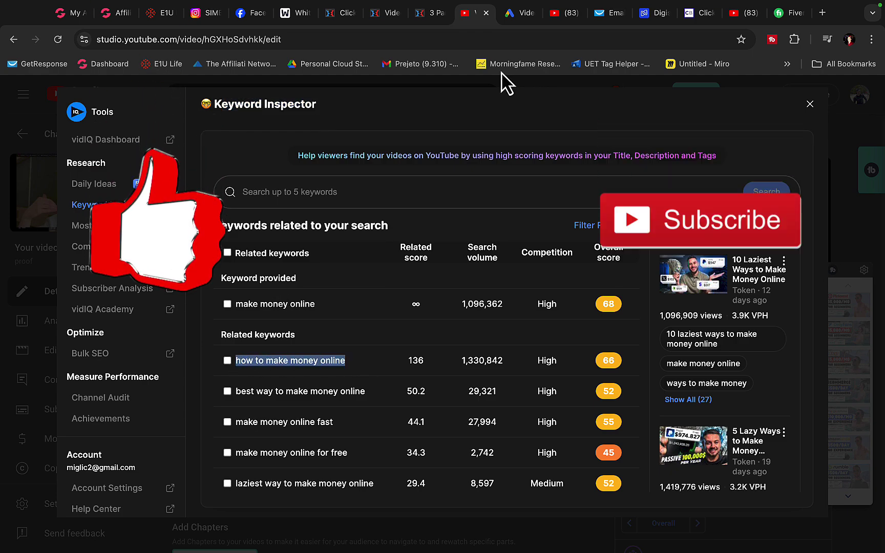
key("ctrl+c")
left_click(512, 13)
left_click(280, 366)
key("ctrl+v")
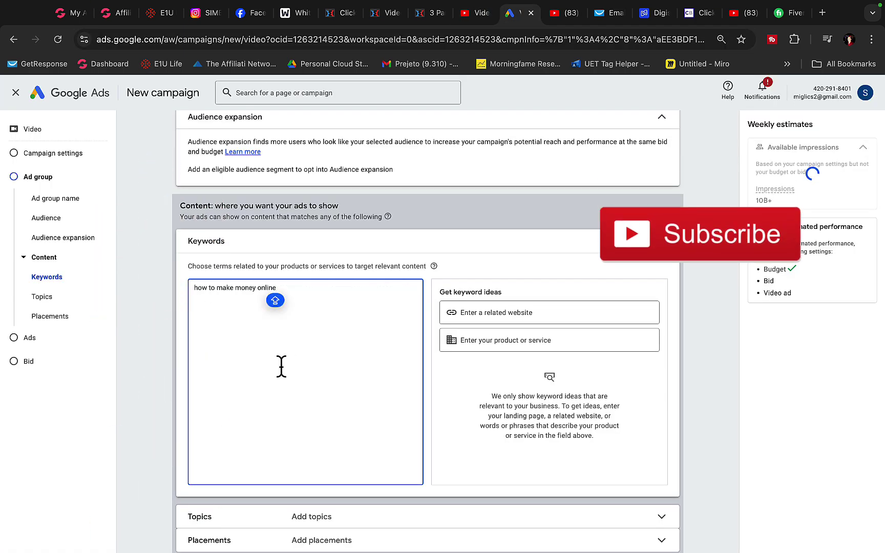
Copy "best way to make money online" from the Keyword Inspector onto a new line of the Google Ads keyword list.
left_click(471, 13)
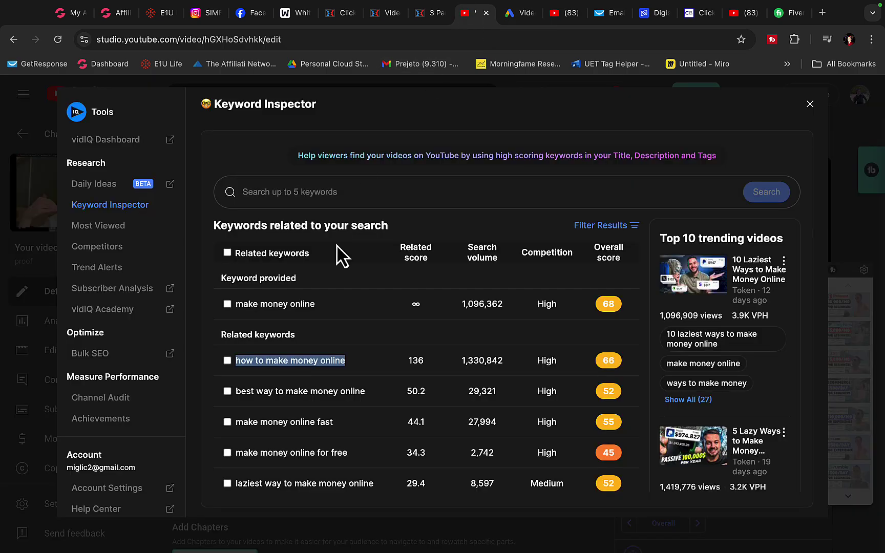
left_click_drag(367, 394, 243, 394)
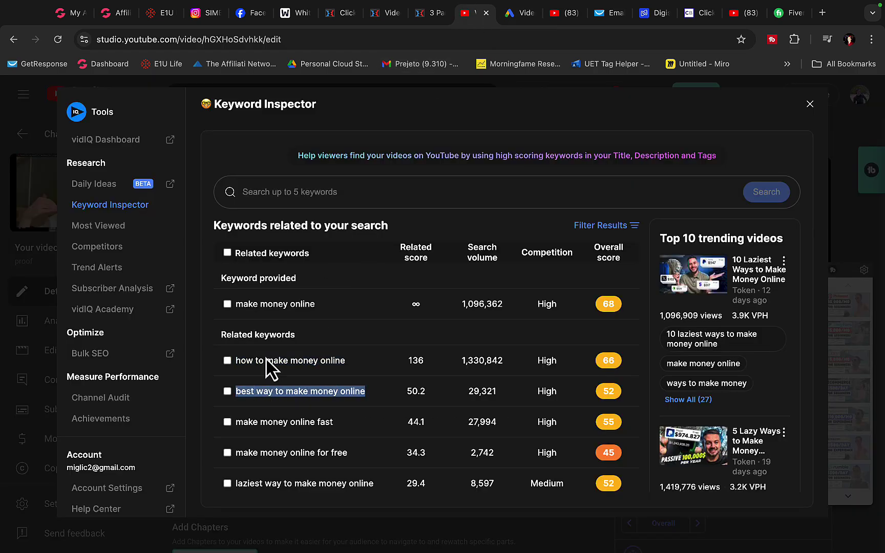
left_click(515, 14)
key("Return")
key("ctrl+v")
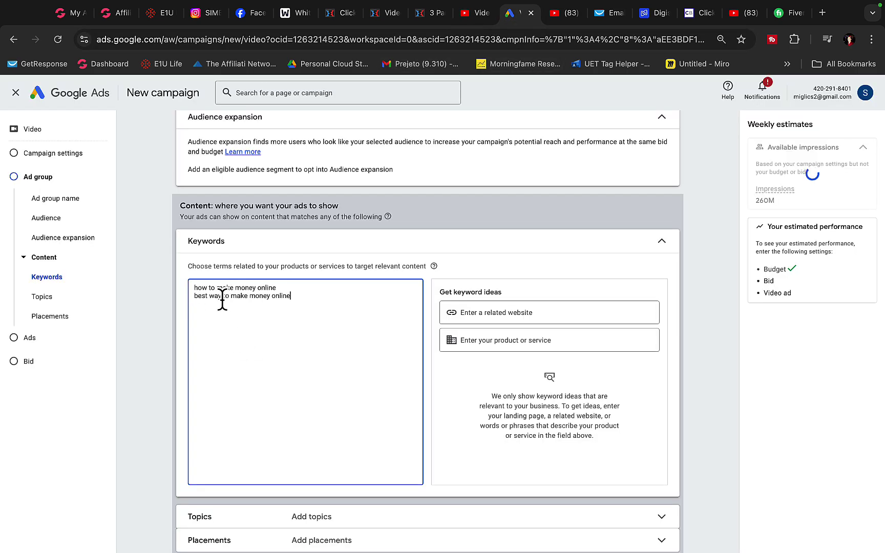
Add the creator's own YouTube channel as an ad placement and search the placements for MAKE MONEY ONLINE.
scroll(251, 320, "down", 3)
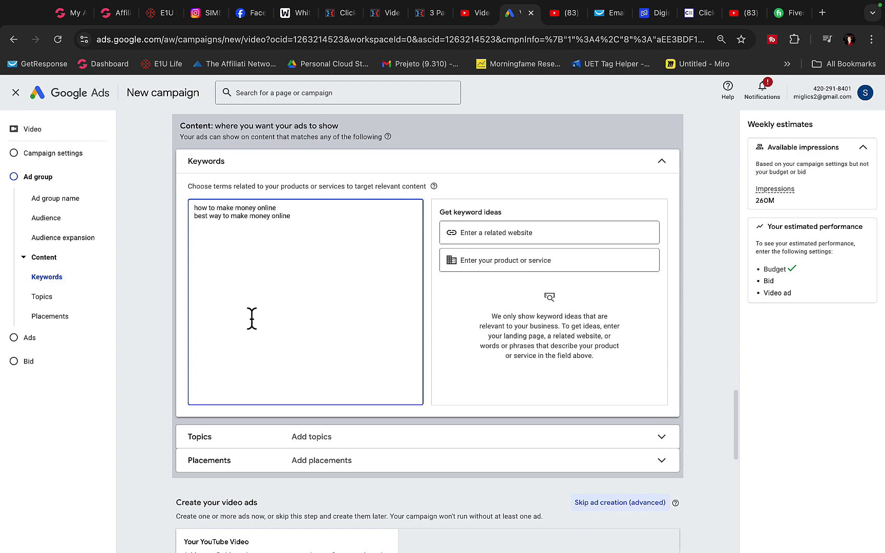
scroll(244, 253, "down", 5)
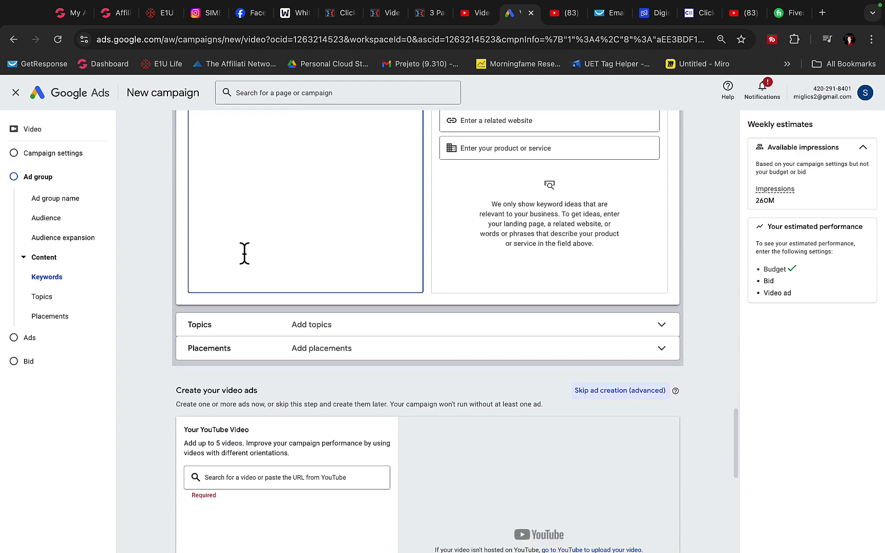
left_click(235, 256)
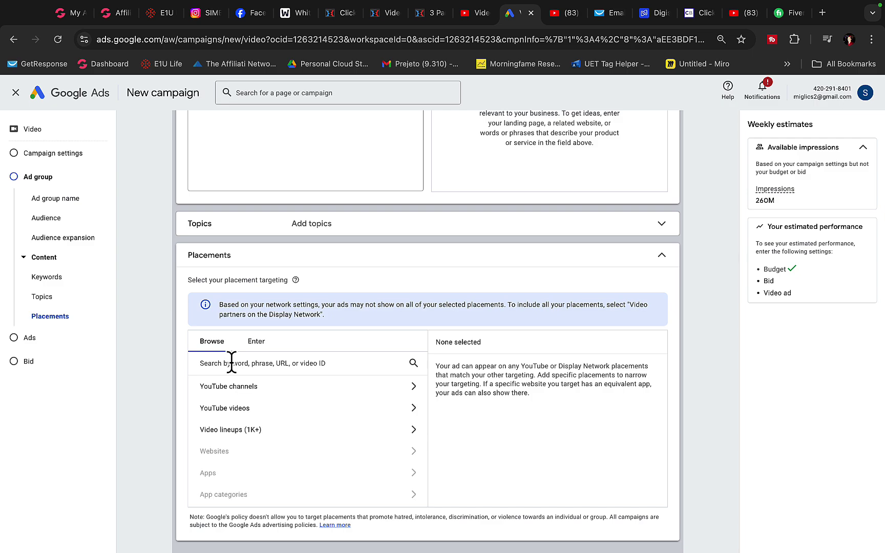
left_click(225, 388)
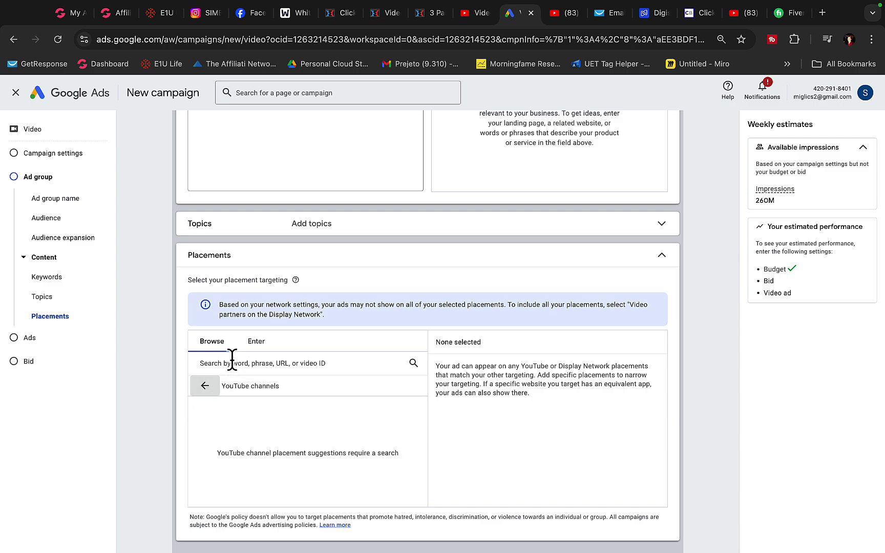
left_click(231, 361)
type("SIMEON MIGLIC")
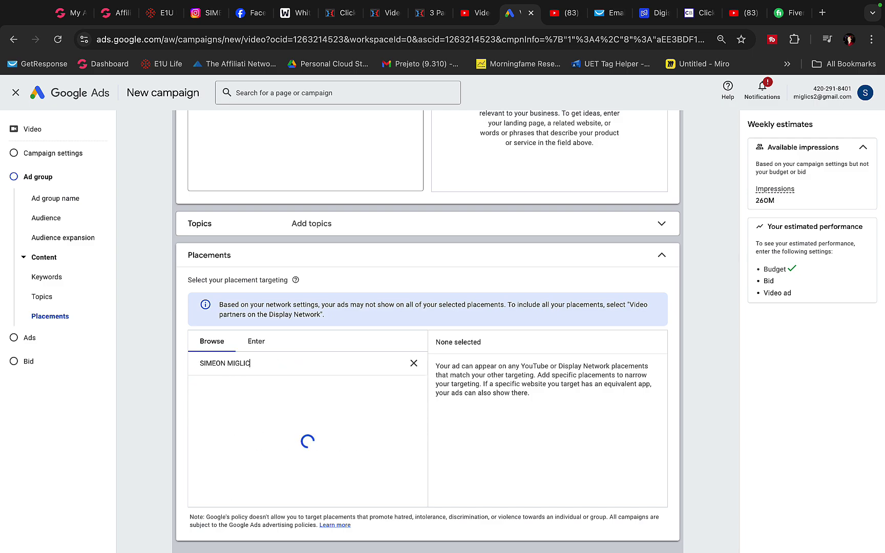
left_click(288, 419)
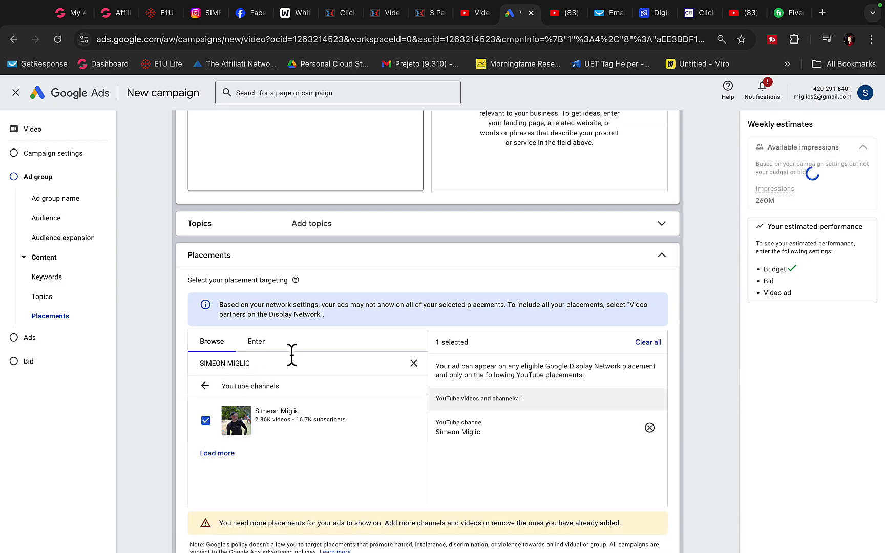
left_click(414, 363)
type("MAKE MONEY")
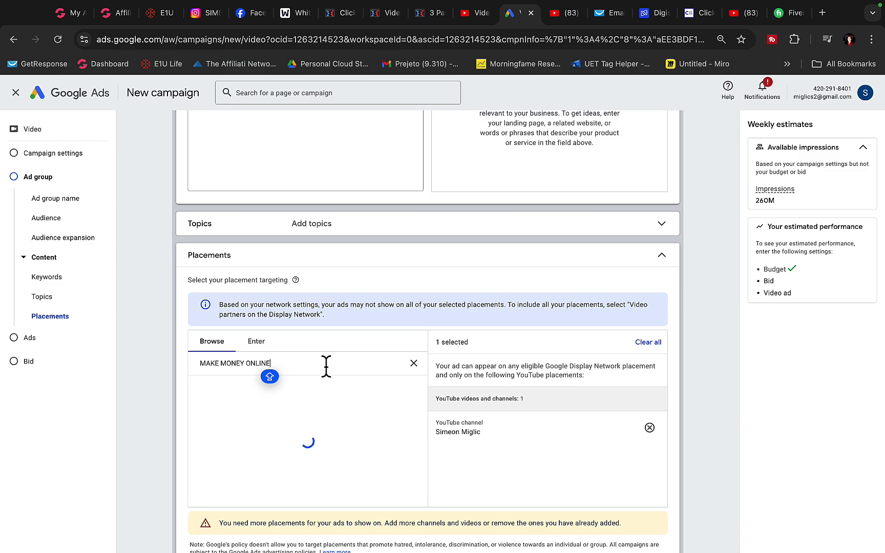
Switch to Web whiteboard and draw two overlapping circles with an arrow into each, shading the overlap and pointing an arrow at it from below.
left_click(296, 15)
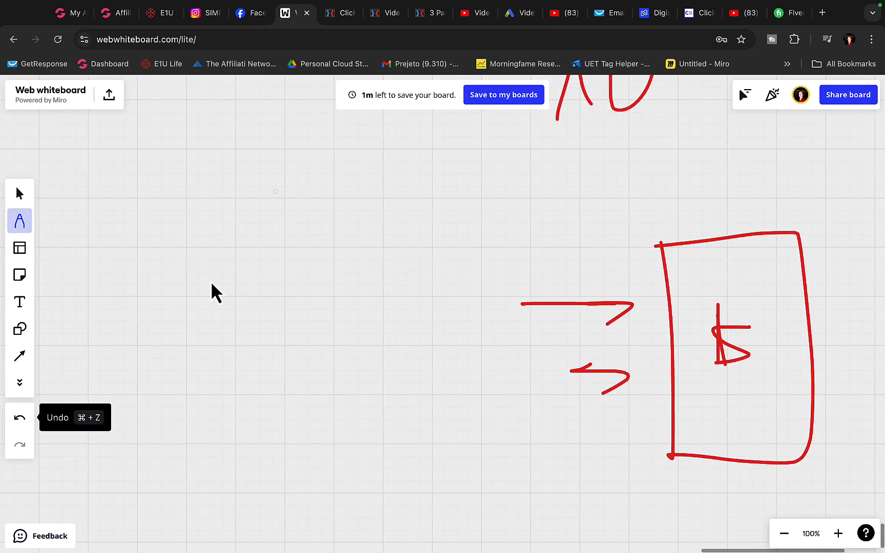
mouse_move(246, 268)
left_mouse_down()
mouse_move(193, 449)
mouse_move(382, 394)
mouse_move(230, 268)
mouse_move(222, 293)
left_mouse_up()
mouse_move(474, 250)
left_mouse_down()
mouse_move(305, 416)
mouse_move(547, 354)
mouse_move(382, 216)
left_mouse_up()
left_click_drag(173, 145, 200, 271)
left_click_drag(168, 245, 206, 250)
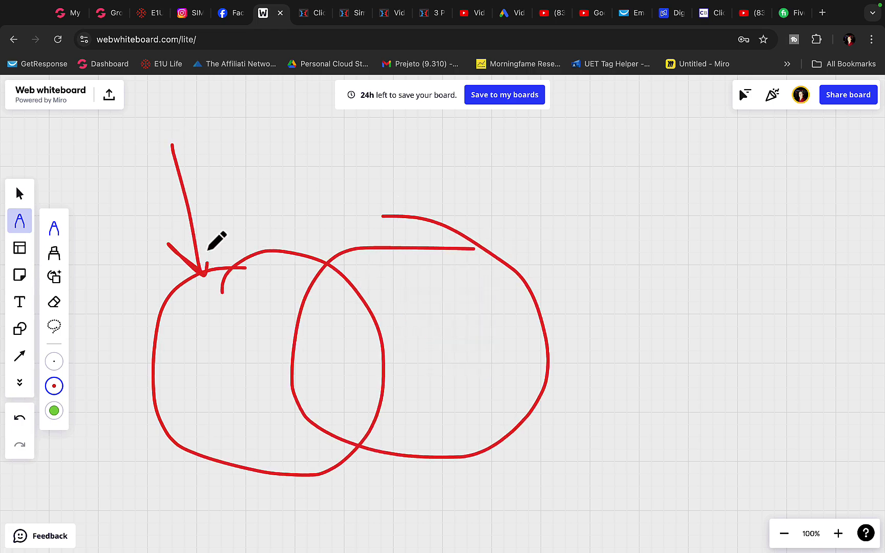
scroll(164, 160, "up", 2)
left_click_drag(142, 132, 203, 198)
left_click_drag(543, 195, 496, 305)
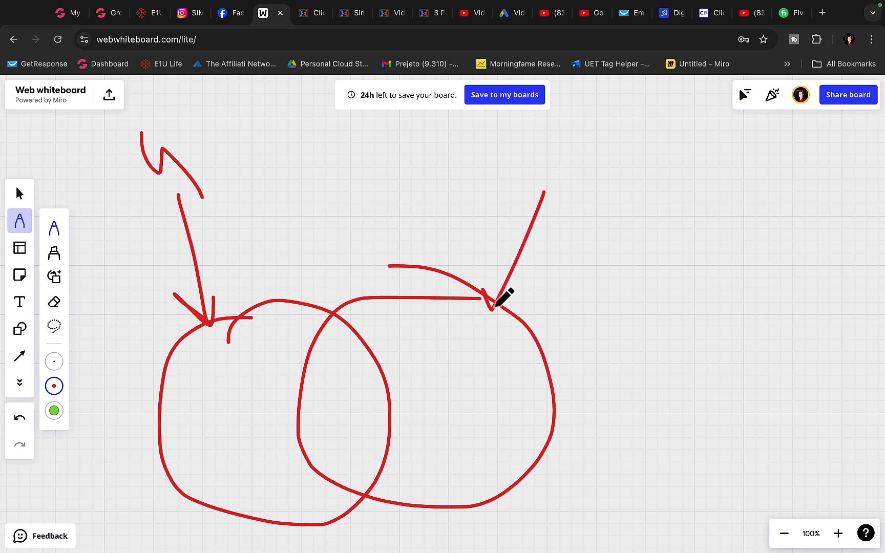
left_click_drag(583, 162, 591, 200)
mouse_move(319, 393)
left_mouse_down()
mouse_move(357, 413)
mouse_move(346, 397)
mouse_move(356, 326)
mouse_move(340, 445)
mouse_move(362, 257)
mouse_move(399, 325)
left_mouse_up()
scroll(349, 410, "down", 5)
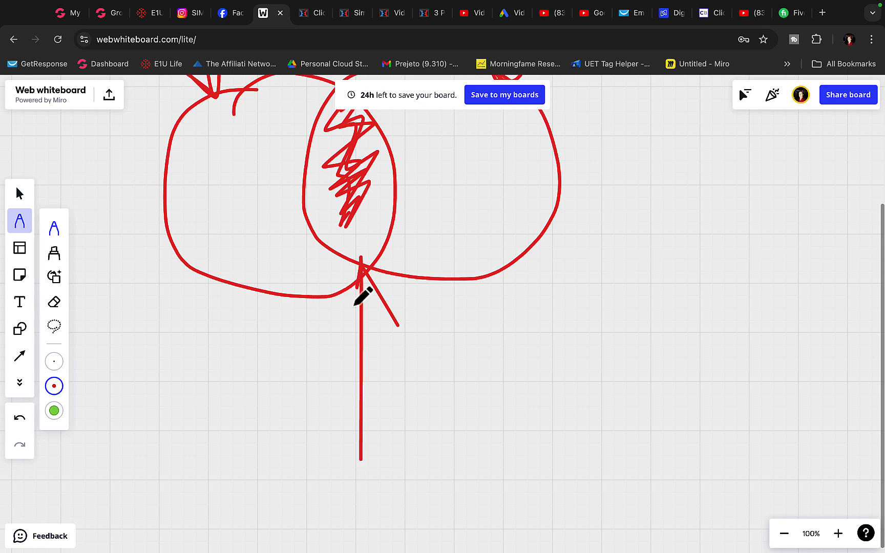
scroll(337, 229, "up", 2)
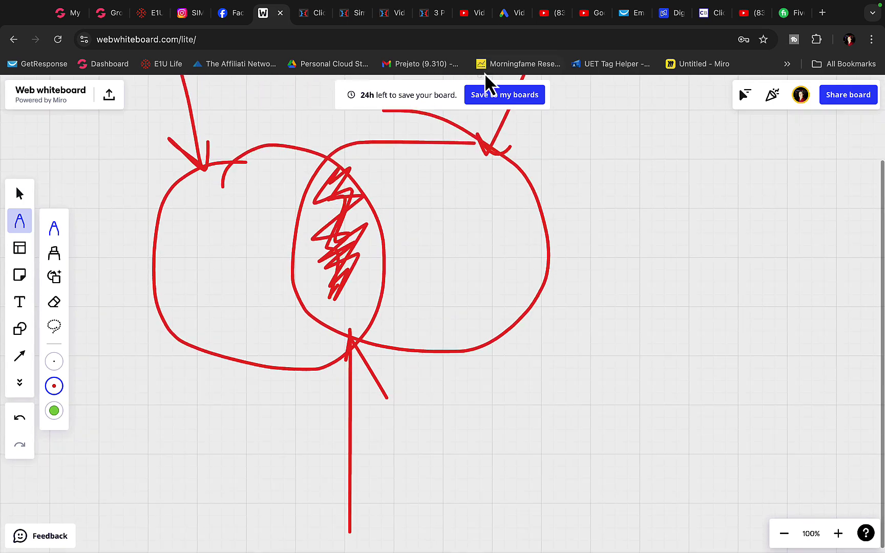
View the Passive Income System 2.0 offer on Digistore24 and return to the Google Ads campaign.
left_click(664, 18)
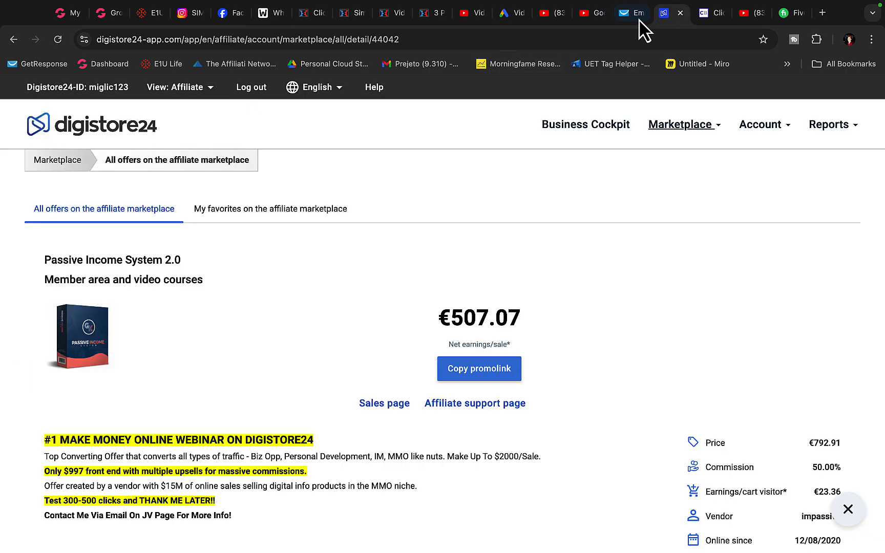
left_click(634, 18)
left_click(664, 17)
left_click(511, 15)
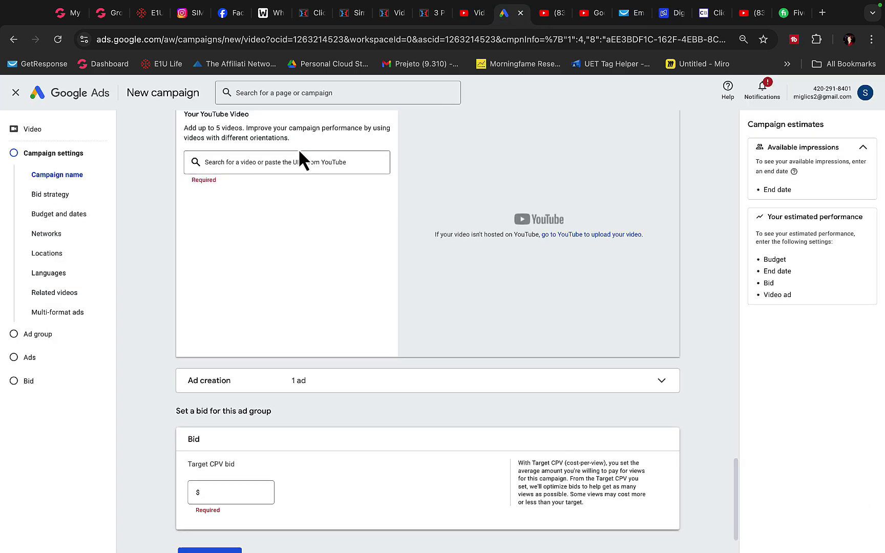
Copy the "proof" video's link from YouTube Studio and add it as the video for the Google Ads campaign's ad.
left_click(474, 15)
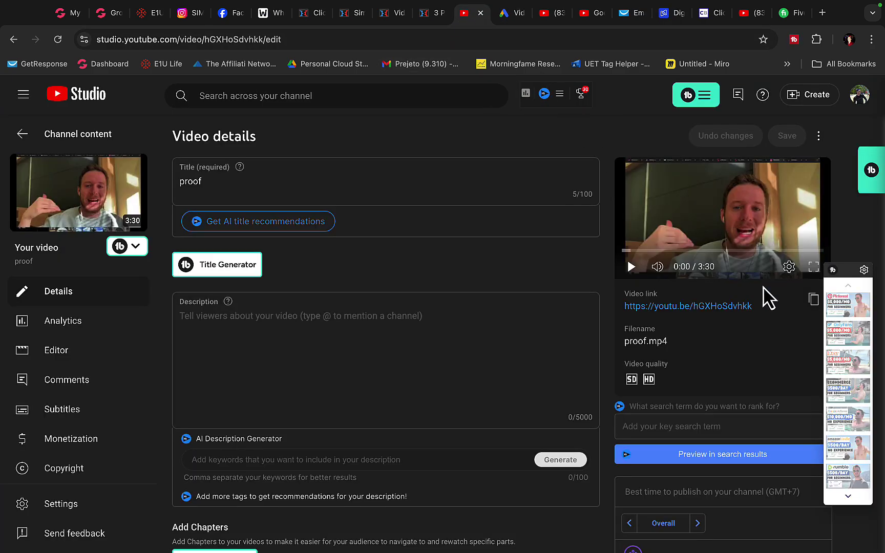
left_click(815, 300)
left_click(513, 15)
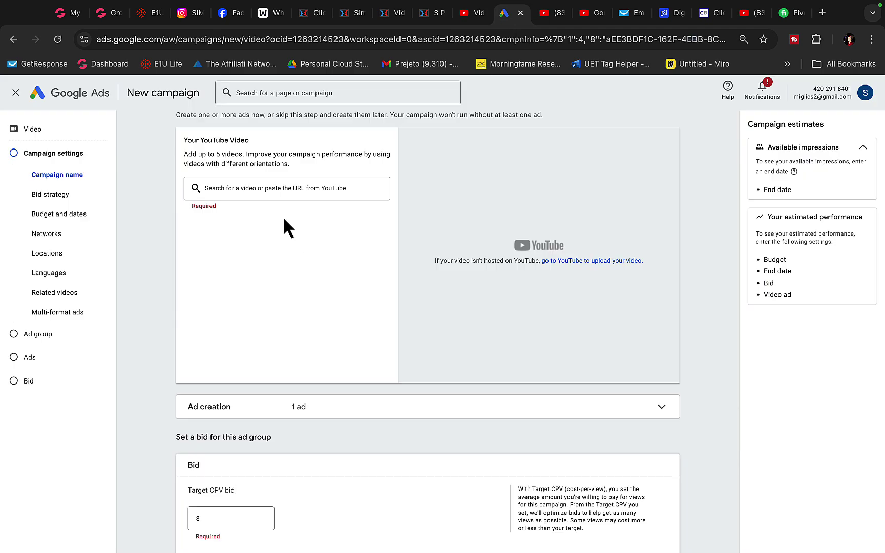
left_click(274, 188)
key("ctrl+v")
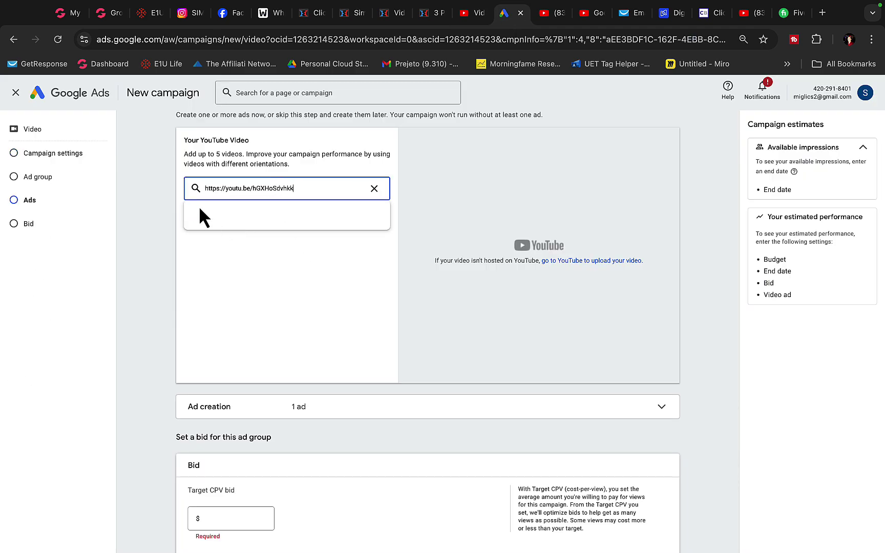
left_click(198, 207)
Copy the address of the no-video "Affiliate Marketing" opt-in page and enter it as the ad's final URL.
scroll(214, 346, "down", 2)
left_click(349, 13)
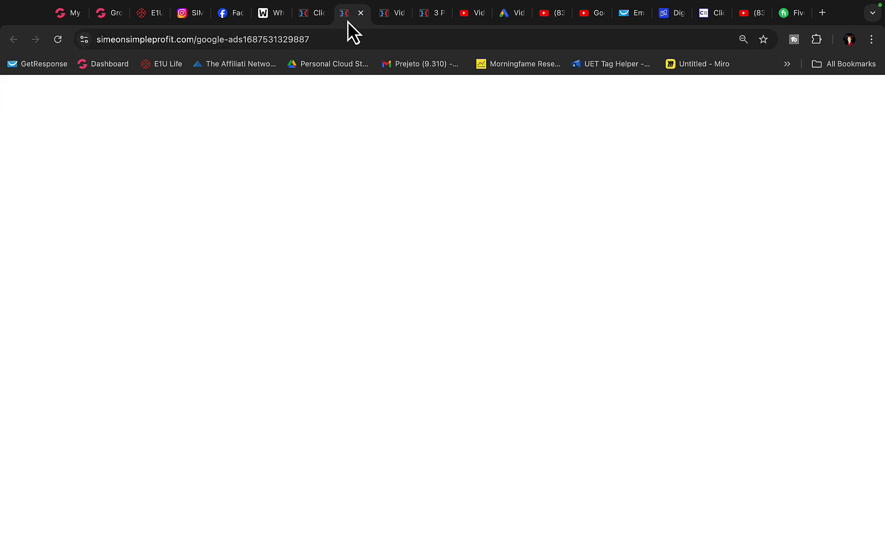
left_click(349, 40)
left_click(386, 20)
left_click(419, 20)
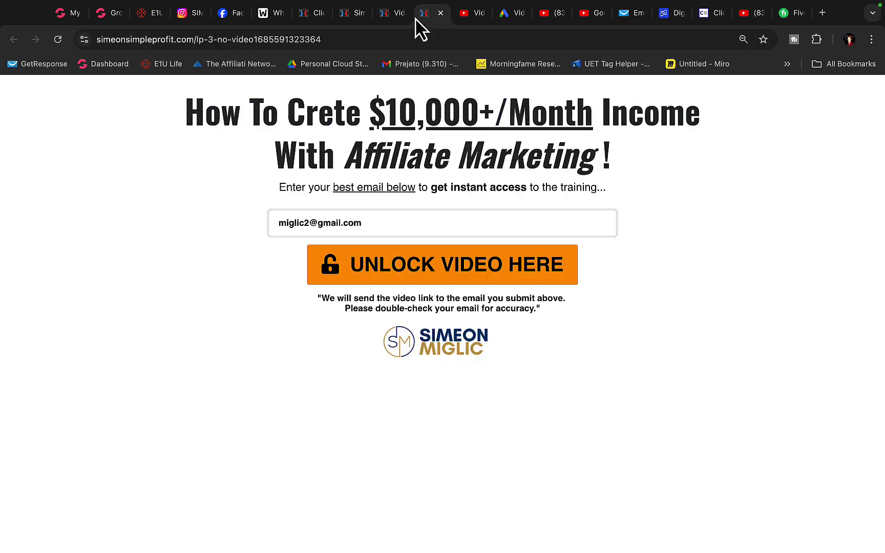
key("ctrl+a")
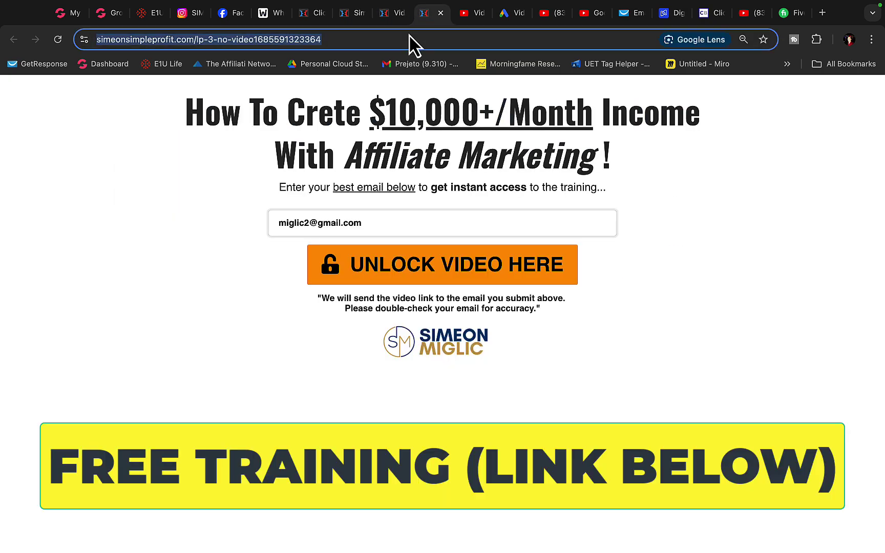
left_click(510, 17)
left_click(299, 312)
key("ctrl+v")
left_click(305, 290)
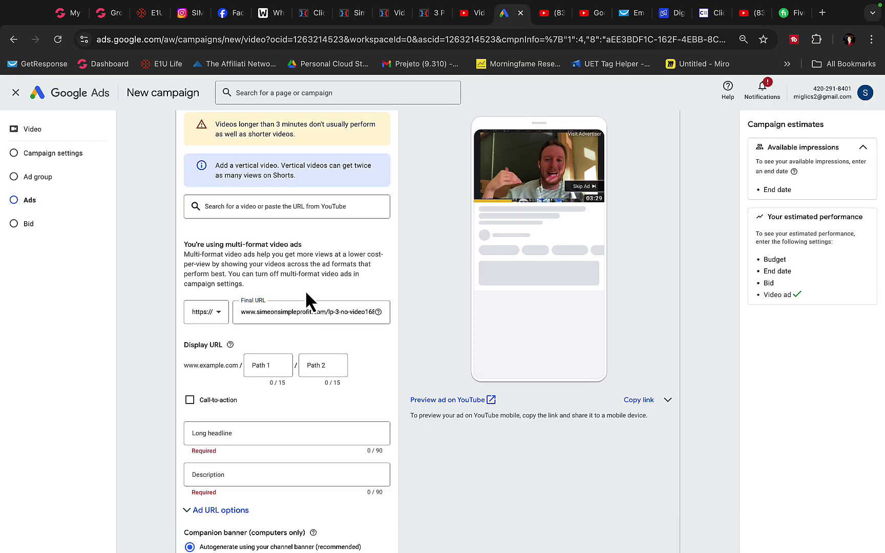
Enable the ad's call-to-action with the text "Learn more" and set the headline to "3 Part Training".
scroll(305, 290, "down", 2)
left_click(220, 314)
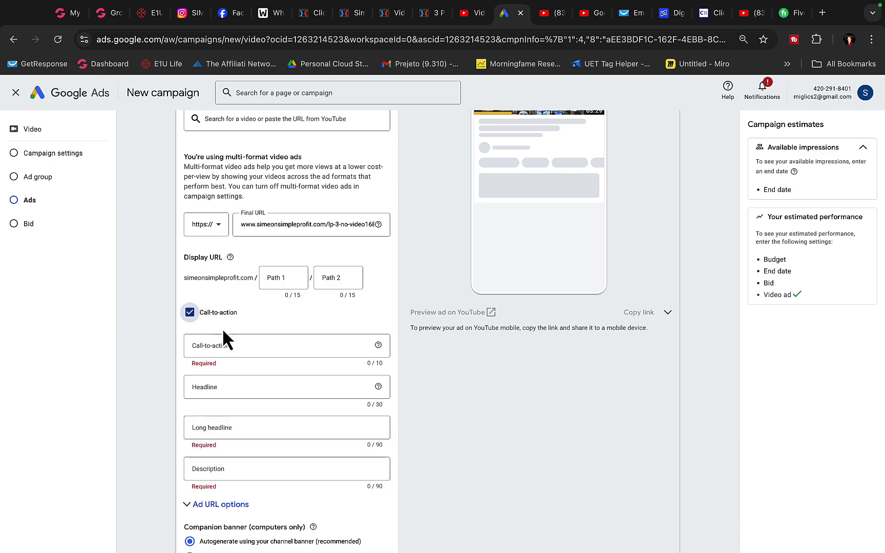
left_click(224, 343)
left_click(242, 152)
scroll(226, 307, "down", 1)
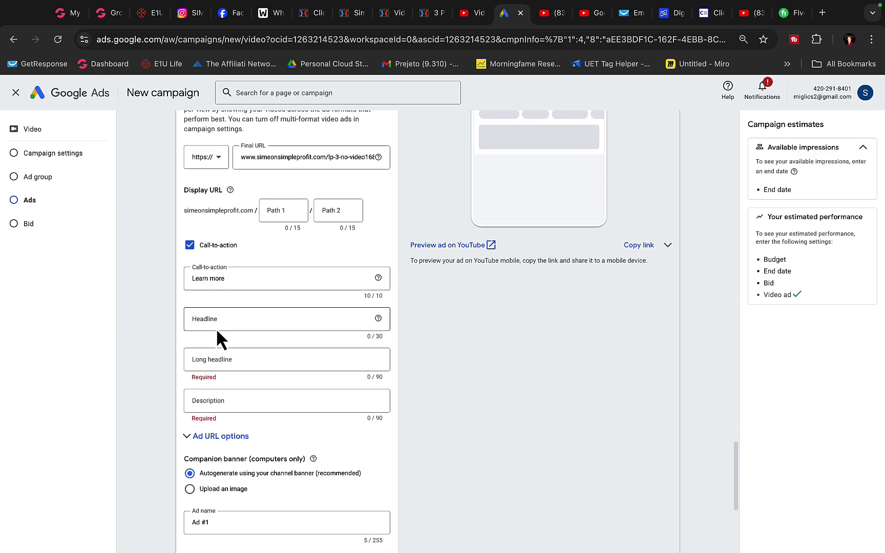
left_click(216, 328)
left_click(217, 346)
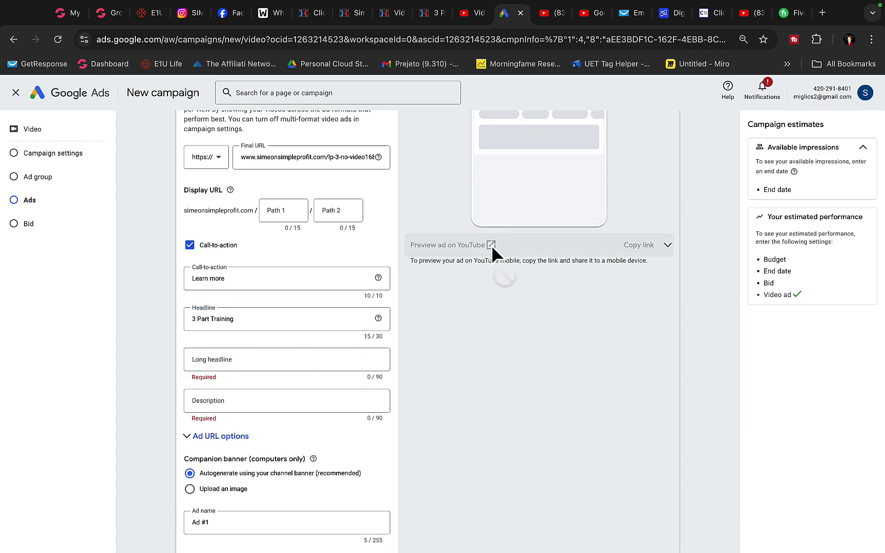
Set the ad group's target CPV bid to $0.05.
scroll(362, 318, "down", 3)
scroll(276, 394, "down", 2)
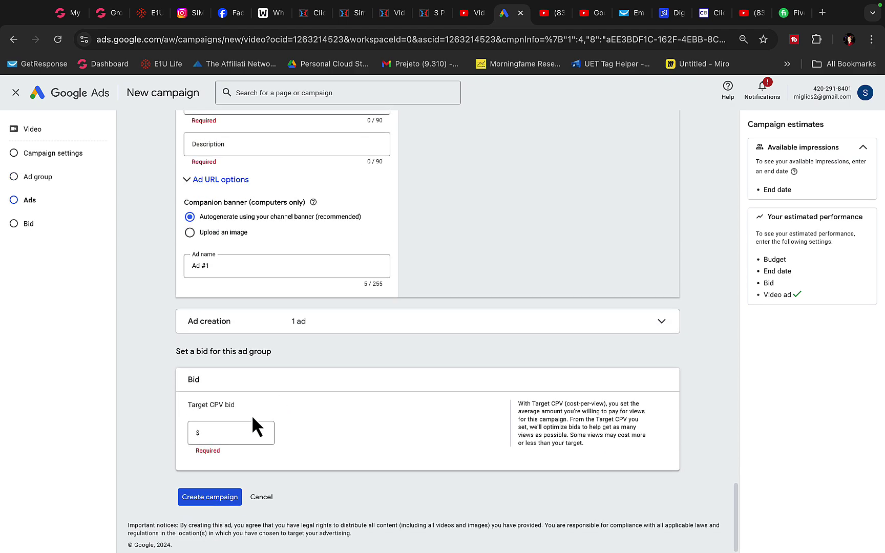
left_click(245, 425)
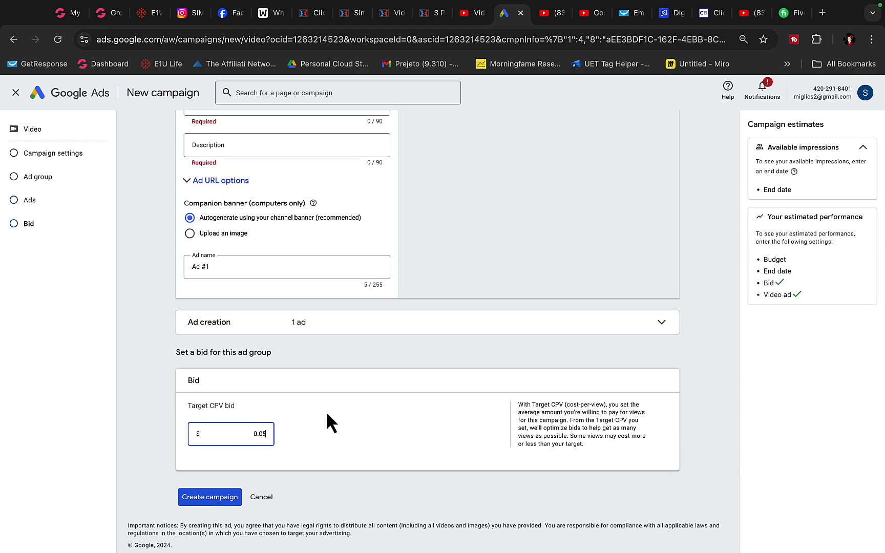
Preview the ad on YouTube and view the funnel's landing pages, ending at the no-video opt-in page.
scroll(473, 208, "up", 5)
left_click(473, 181)
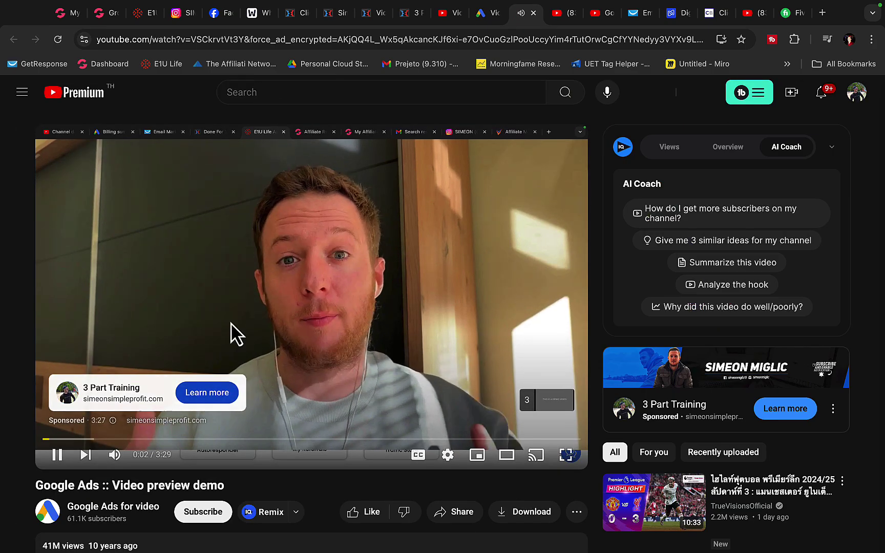
left_click(331, 13)
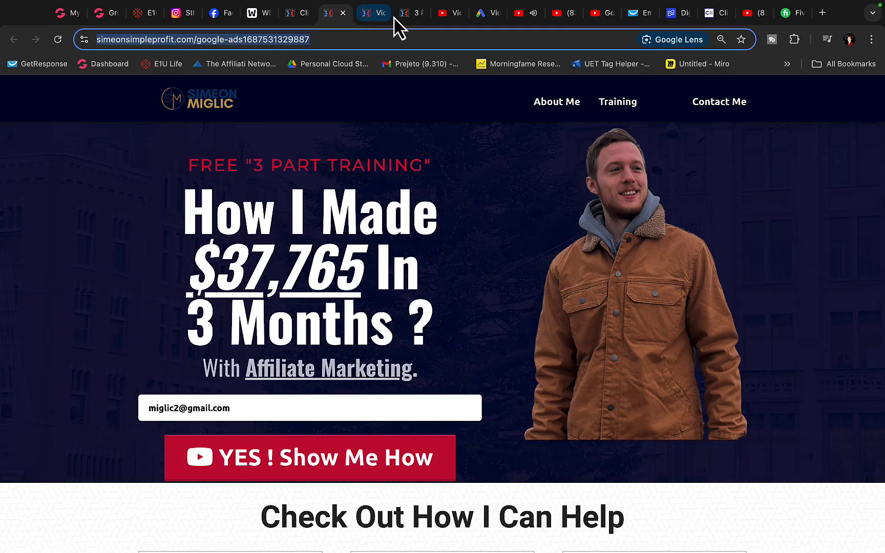
left_click(372, 14)
left_click(404, 13)
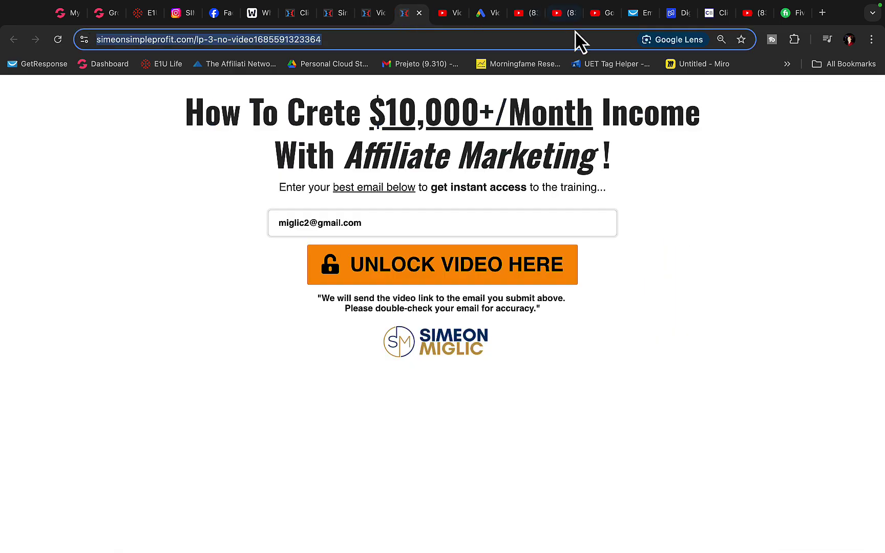
View the E1U Life dashboard and the ClickFunnels Google Ads step, and examine the "3 Part Training" landing page down to its video sections.
left_click(147, 18)
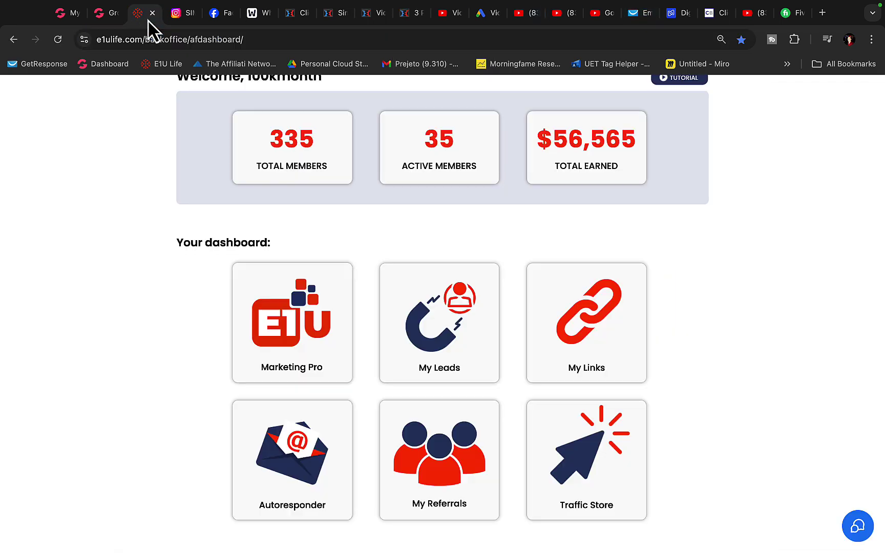
left_click(294, 18)
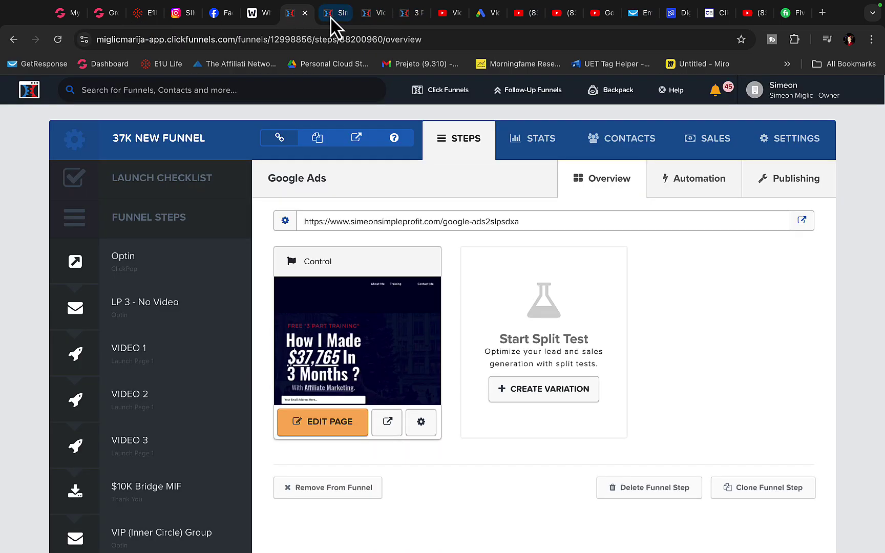
left_click(335, 13)
left_click_drag(240, 186, 304, 369)
scroll(306, 374, "down", 20)
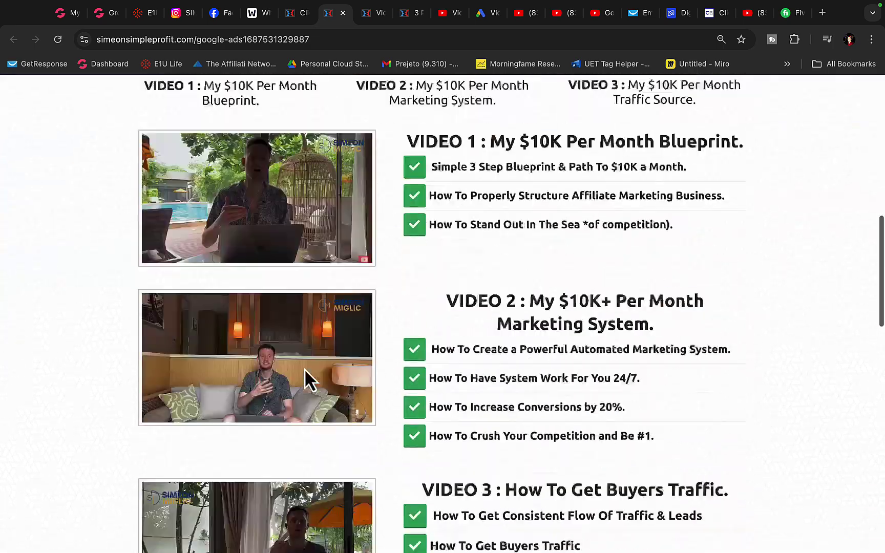
scroll(359, 215, "up", 14)
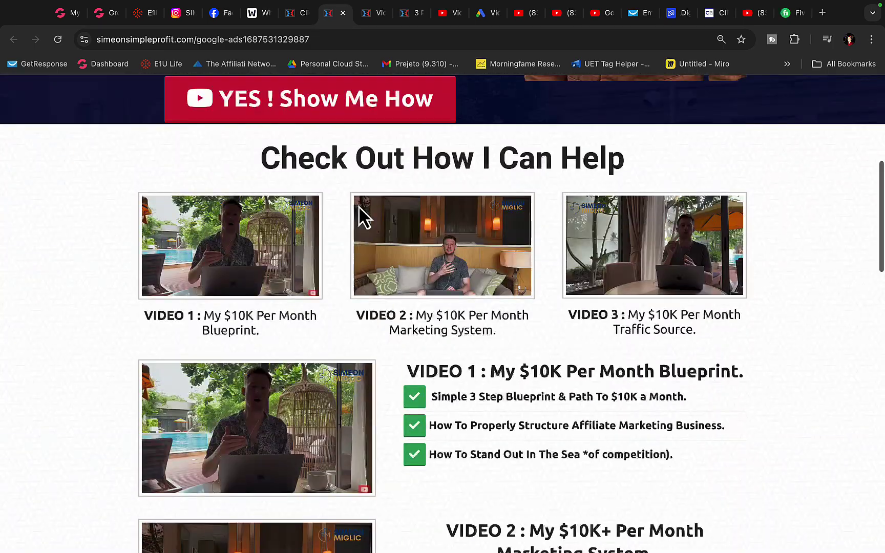
Place the no-video opt-in page directly after the "3 Part Training" landing page in the browser and highlight its headline.
left_click(373, 19)
left_click_drag(407, 15, 359, 16)
left_click_drag(279, 110, 495, 154)
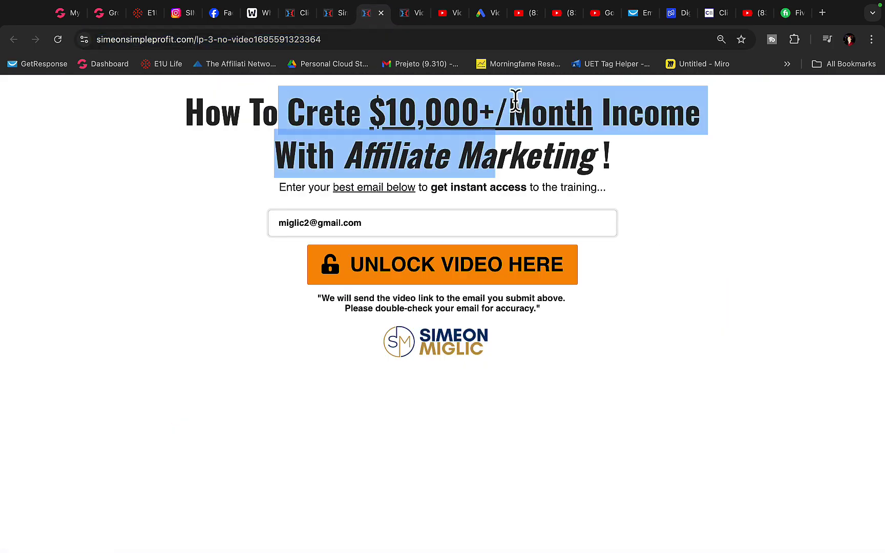
Switch to GetResponse and look through the list of autoresponder emails for the 37K-new-funnel-3-part list.
left_click(638, 15)
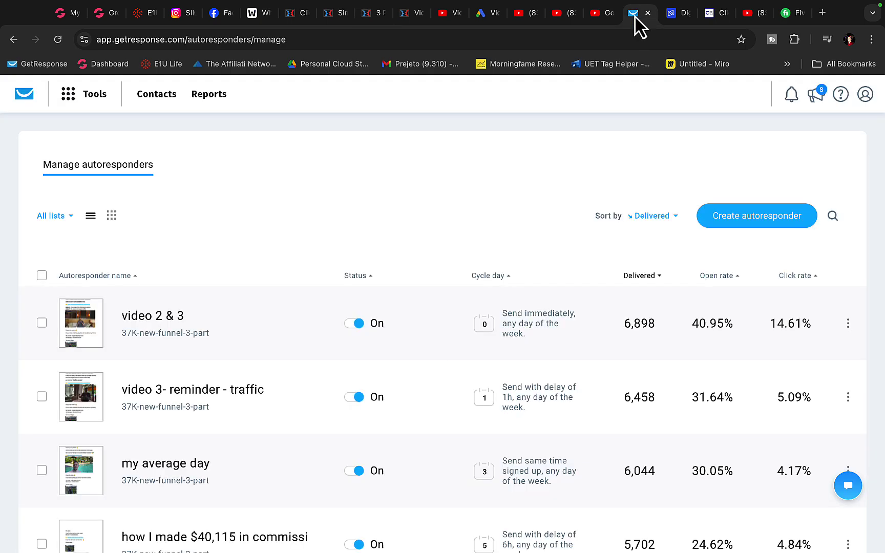
scroll(184, 223, "down", 5)
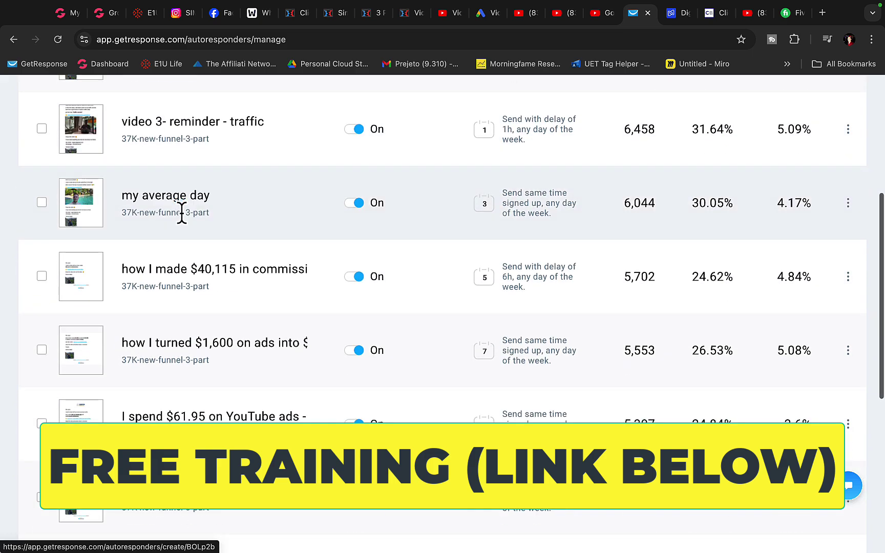